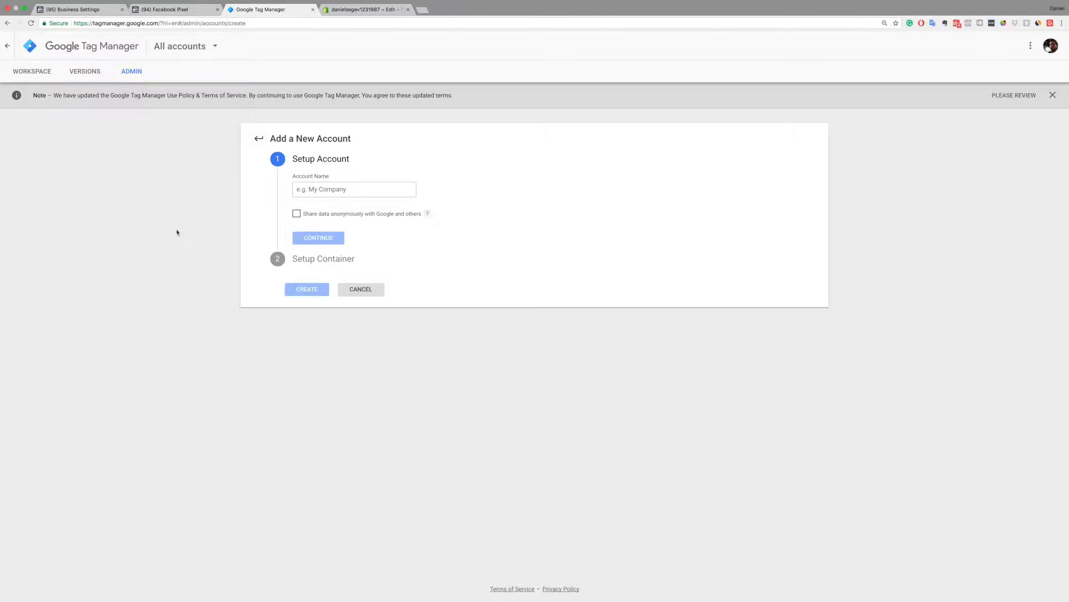
Name the new Tag Manager account Tagance Course and continue to the container setup.
{"action": "left_click", "coordinate": [321, 190]}
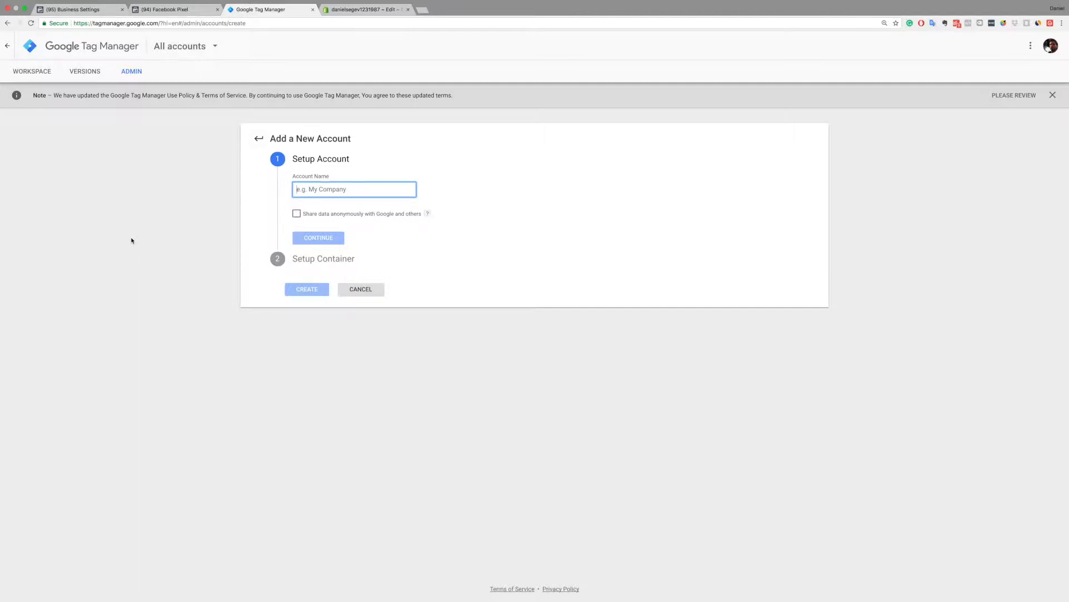
{"action": "type", "text": "Tagance Course"}
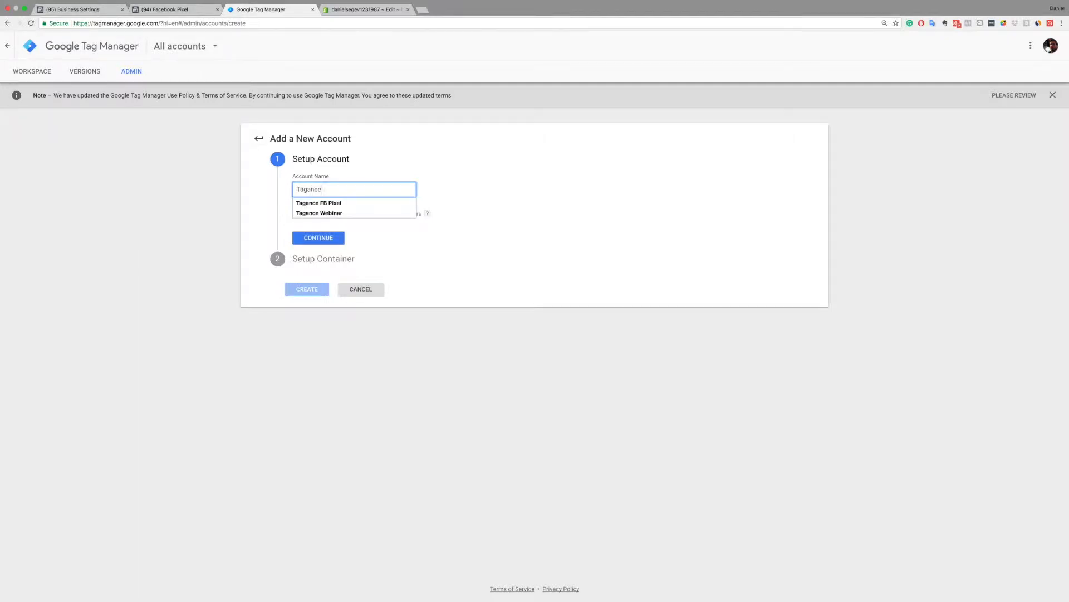
{"action": "left_click", "coordinate": [118, 243]}
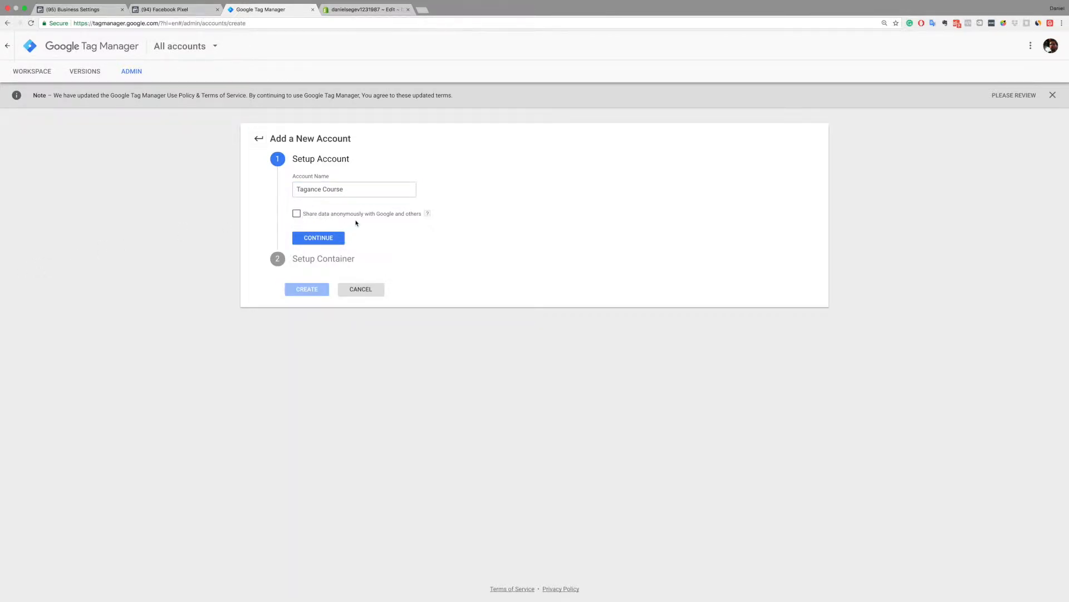
{"action": "left_click", "coordinate": [318, 238]}
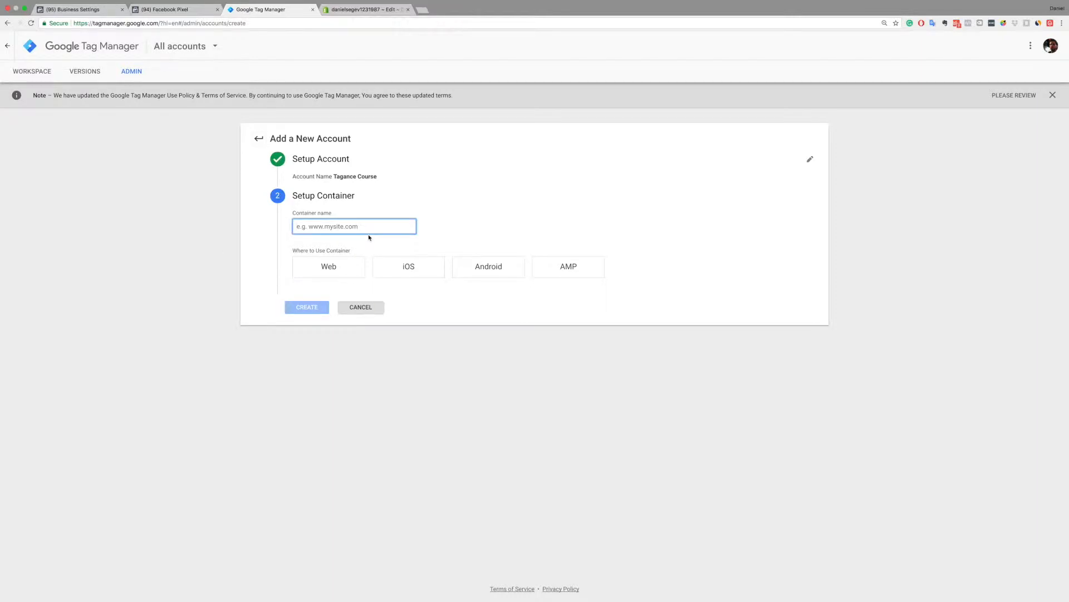
Create a Web container named course.tagance.com and accept the Terms of Service Agreement.
{"action": "type", "text": "course.tagance.com"}
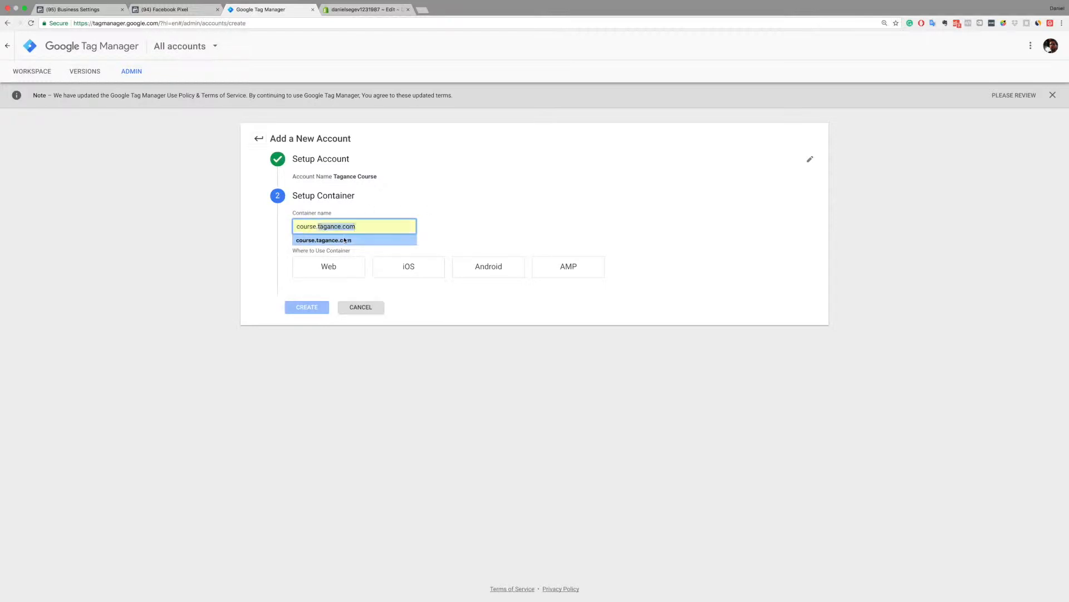
{"action": "left_click", "coordinate": [346, 240]}
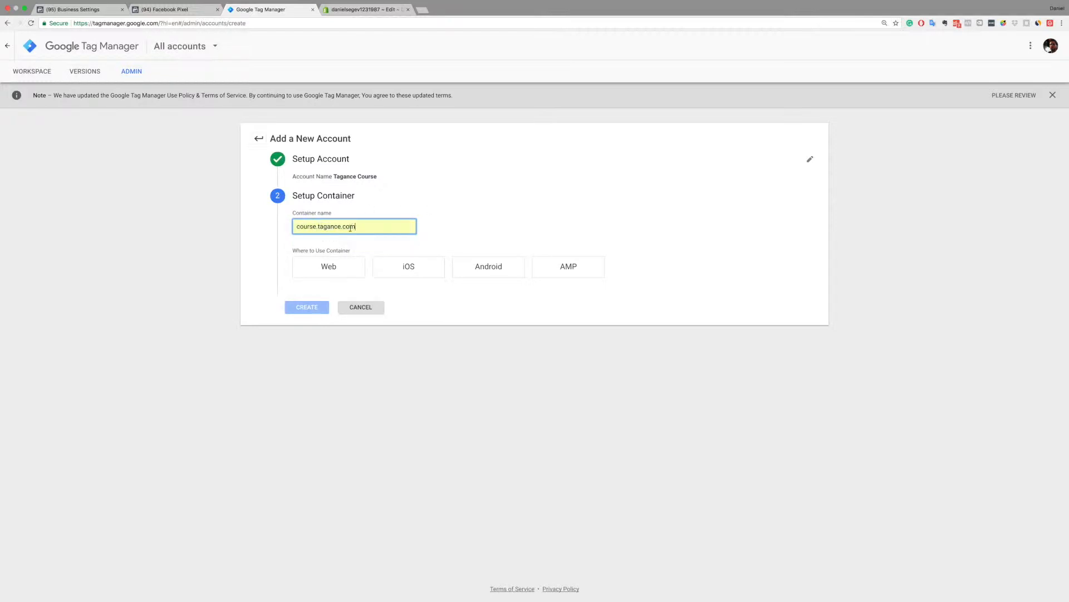
{"action": "left_click", "coordinate": [328, 268]}
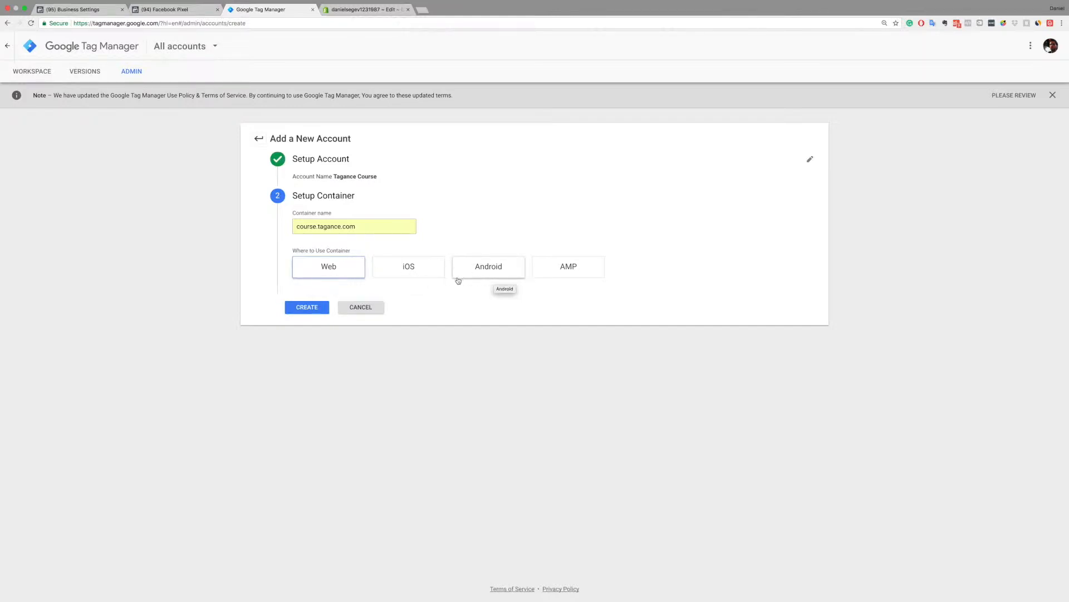
{"action": "left_click", "coordinate": [307, 307]}
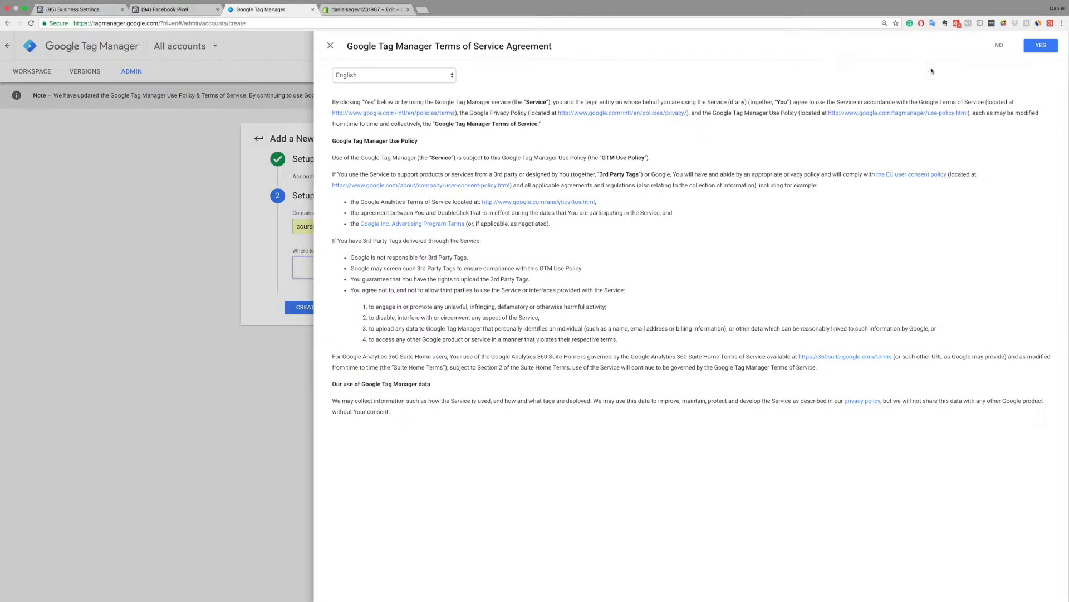
{"action": "left_click", "coordinate": [1040, 46]}
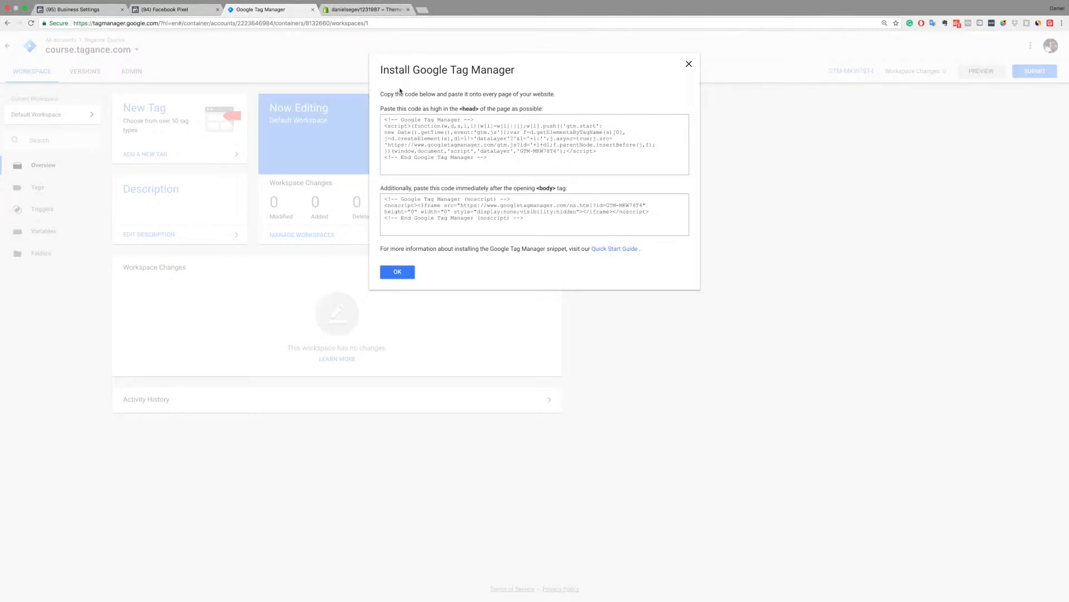
Switch to the Shopify admin and open the current Debut theme's code for editing.
{"action": "left_click", "coordinate": [365, 10]}
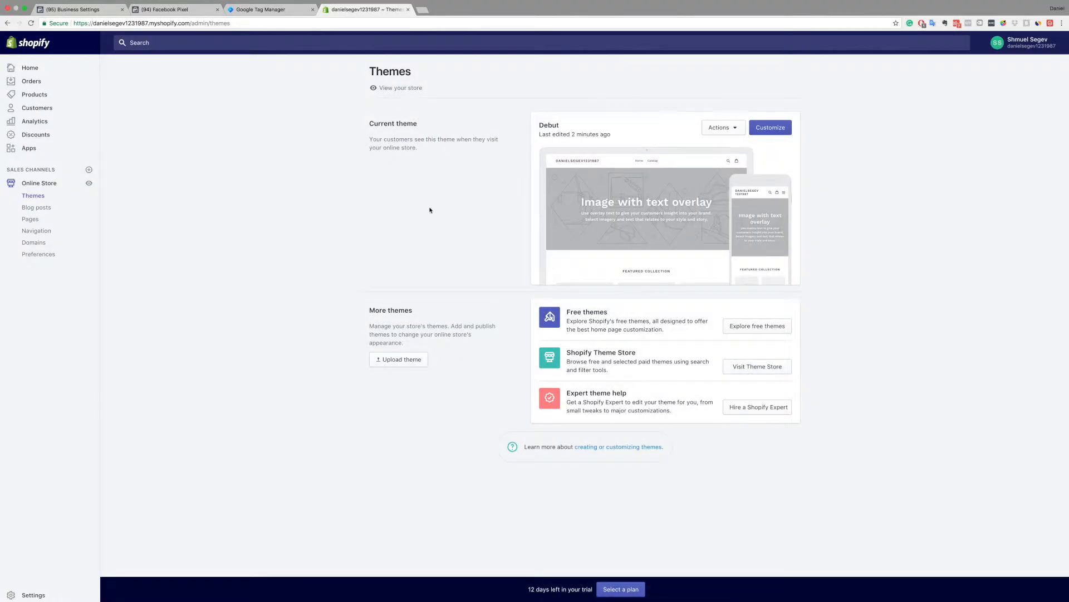
{"action": "left_click", "coordinate": [717, 129]}
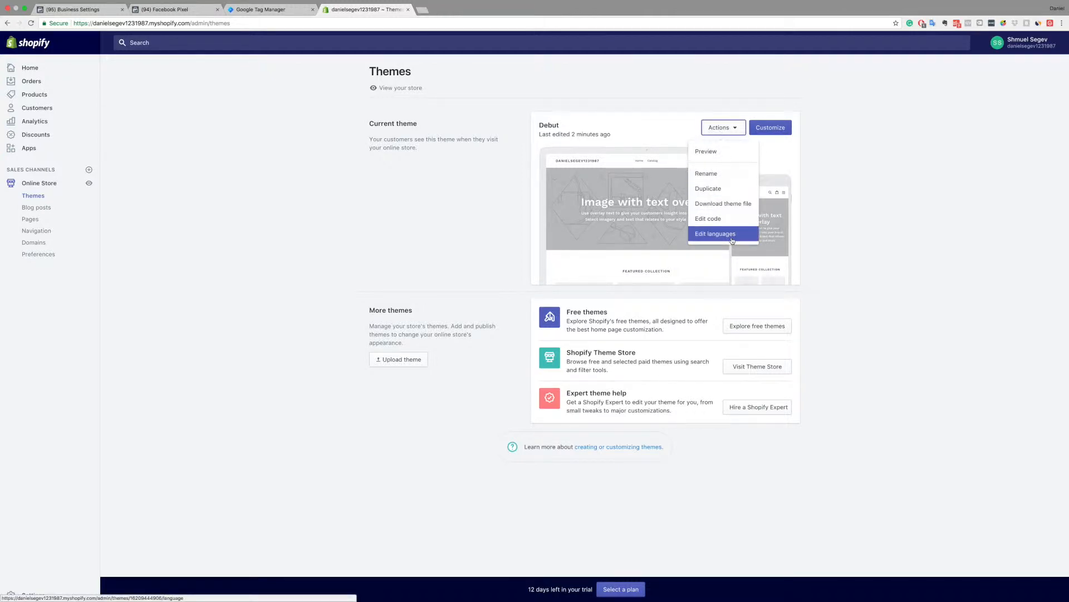
{"action": "left_click", "coordinate": [718, 223]}
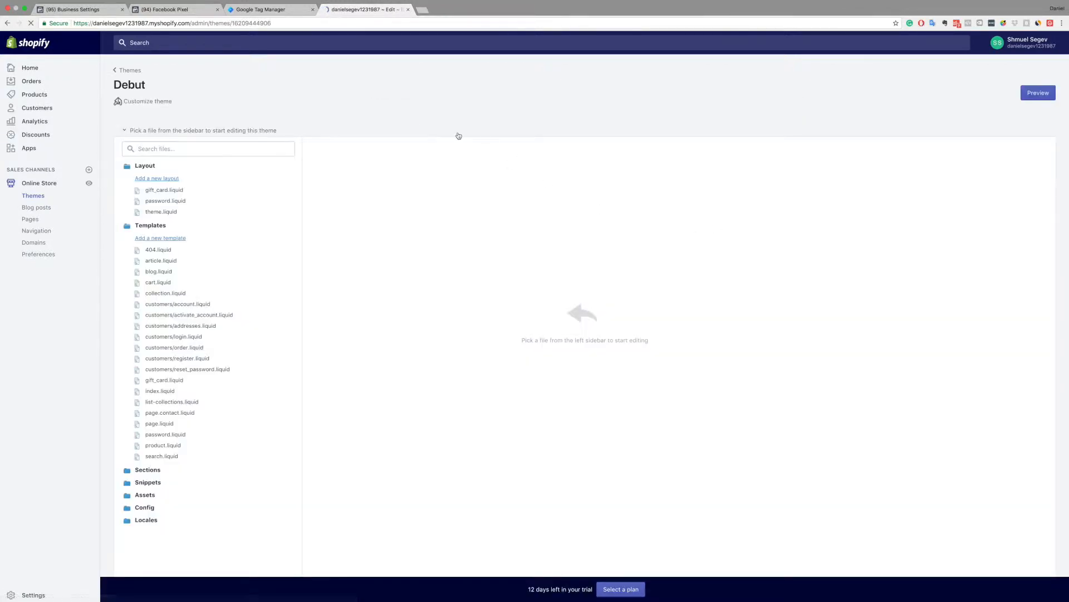
Switch to Google Tag Manager and copy the installation snippet meant for the page's head.
{"action": "left_click", "coordinate": [266, 9]}
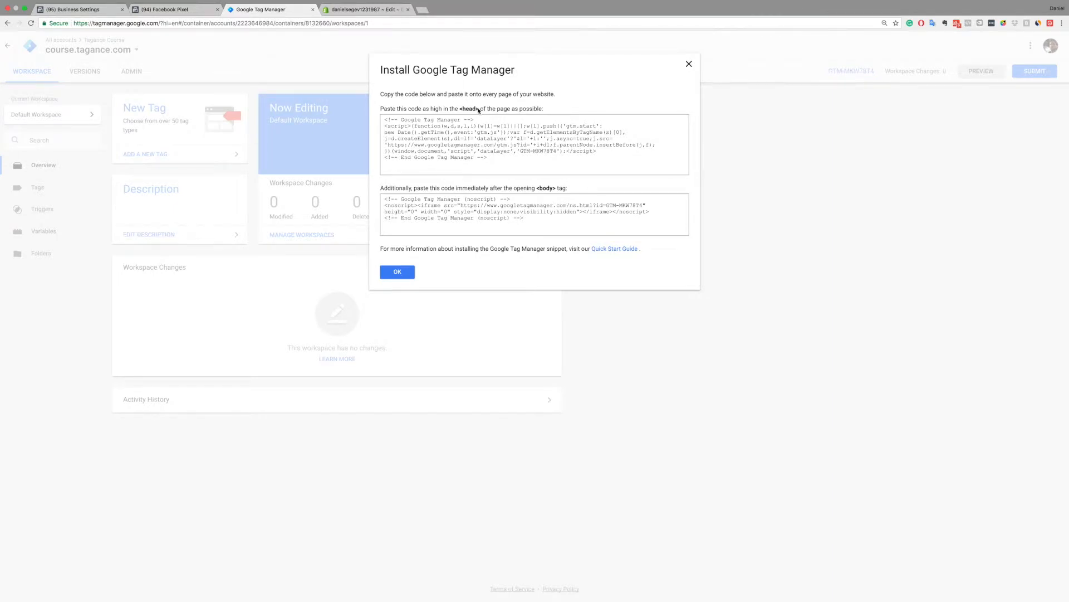
{"action": "left_click", "coordinate": [493, 158]}
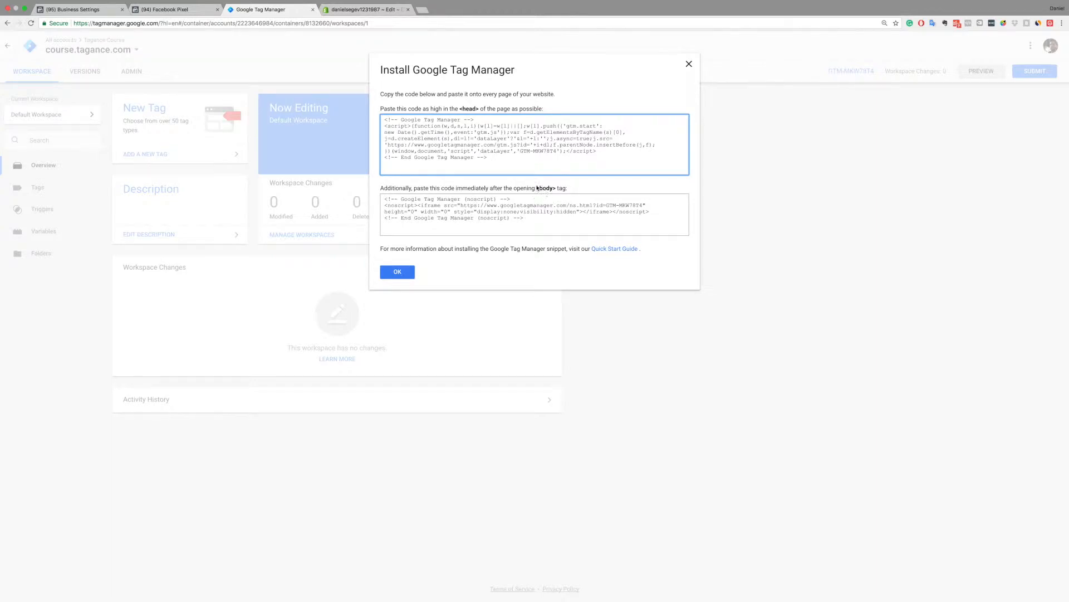
{"action": "left_click_drag", "start_coordinate": [492, 161], "coordinate": [386, 123]}
{"action": "key", "text": "super+c"}
Switch back to Shopify and open the theme.liquid layout file of the Debut theme.
{"action": "left_click", "coordinate": [347, 11]}
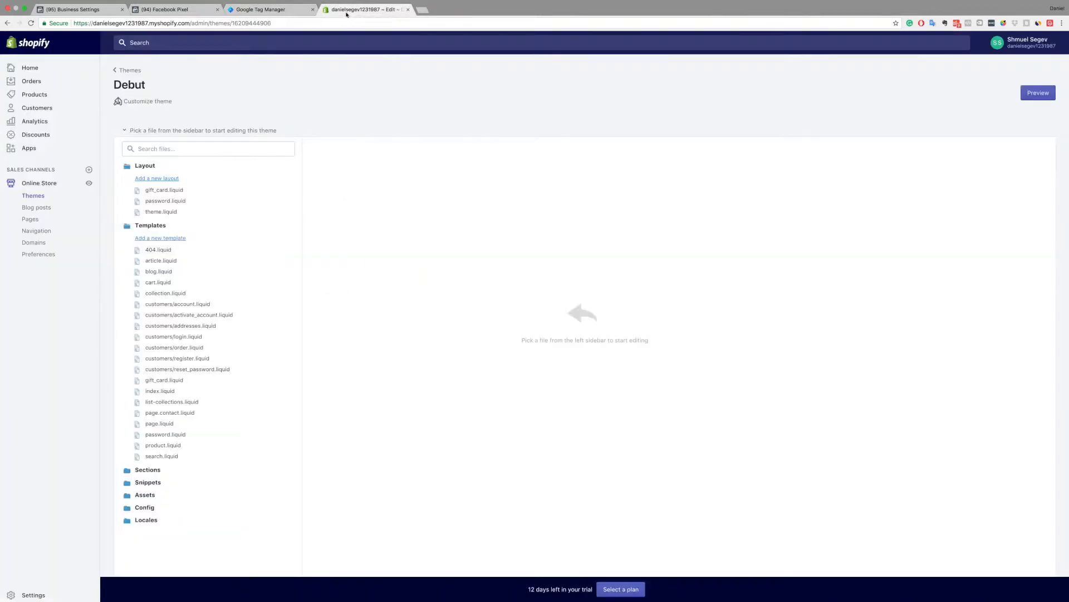
{"action": "left_click", "coordinate": [160, 213]}
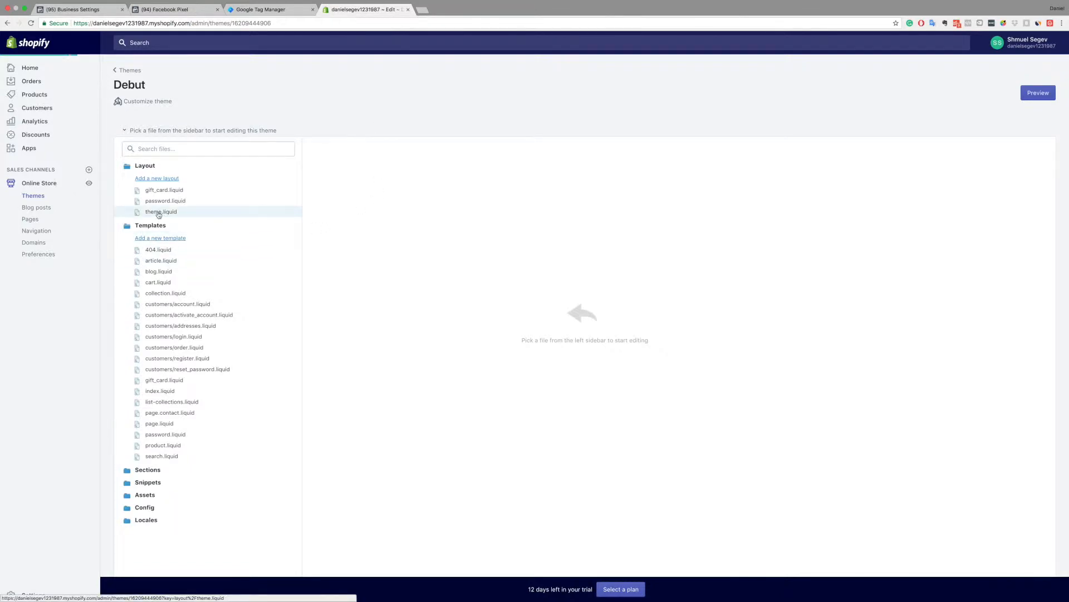
{"action": "scroll", "coordinate": [404, 333], "scroll_direction": "down", "scroll_amount": 3}
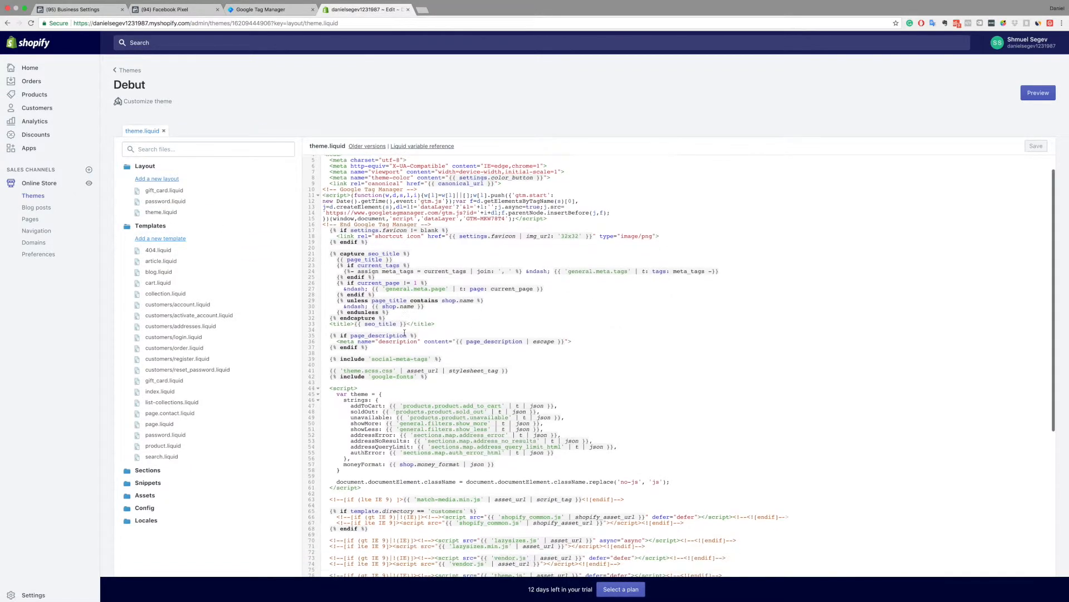
{"action": "scroll", "coordinate": [405, 333], "scroll_direction": "down", "scroll_amount": 5}
{"action": "scroll", "coordinate": [401, 331], "scroll_direction": "up", "scroll_amount": 6}
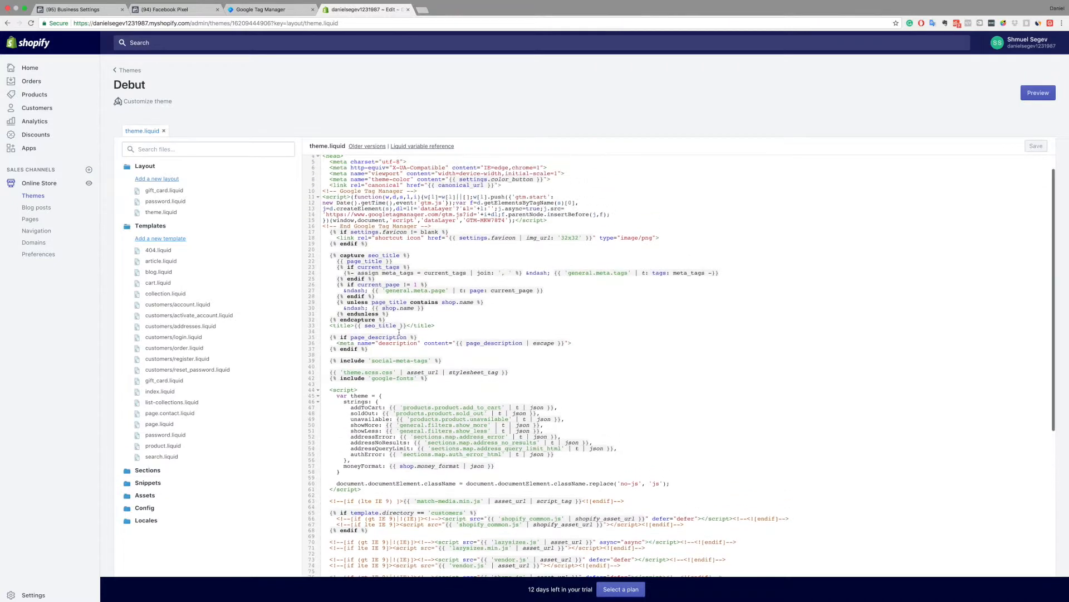
Search theme.liquid for "head" and paste the copied snippet on a new line just above the closing head tag.
{"action": "key", "text": "super+f"}
{"action": "type", "text": "head"}
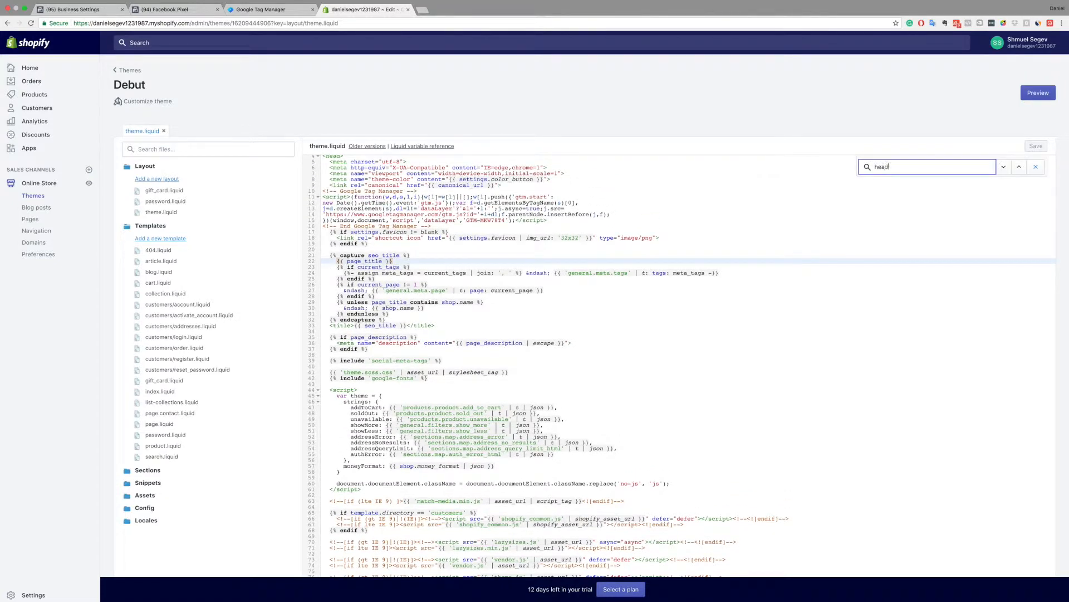
{"action": "scroll", "coordinate": [437, 384], "scroll_direction": "down", "scroll_amount": 1}
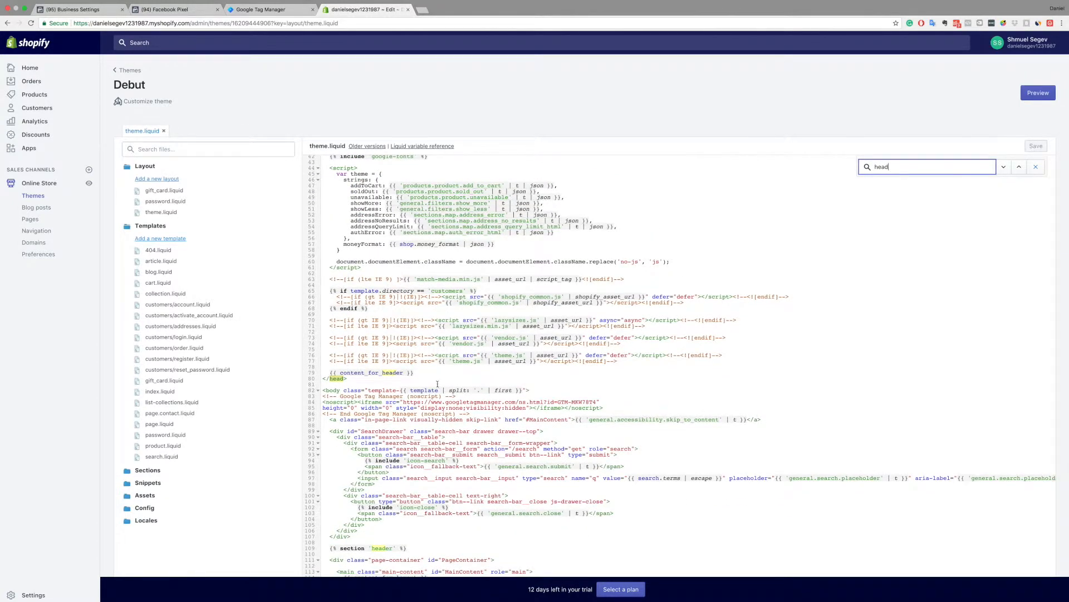
{"action": "left_click", "coordinate": [433, 374]}
{"action": "key", "text": "Return"}
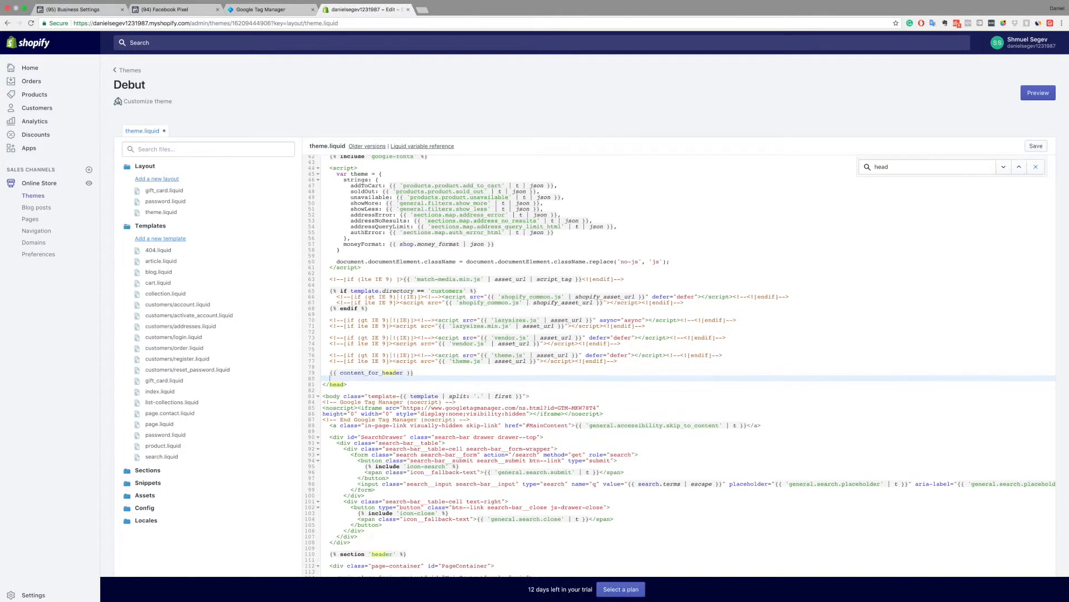
{"action": "key", "text": "super+v"}
Switch to Google Tag Manager and copy the noscript snippet meant for the page's body.
{"action": "left_click", "coordinate": [265, 9]}
{"action": "left_click", "coordinate": [450, 199]}
{"action": "key", "text": "super+c"}
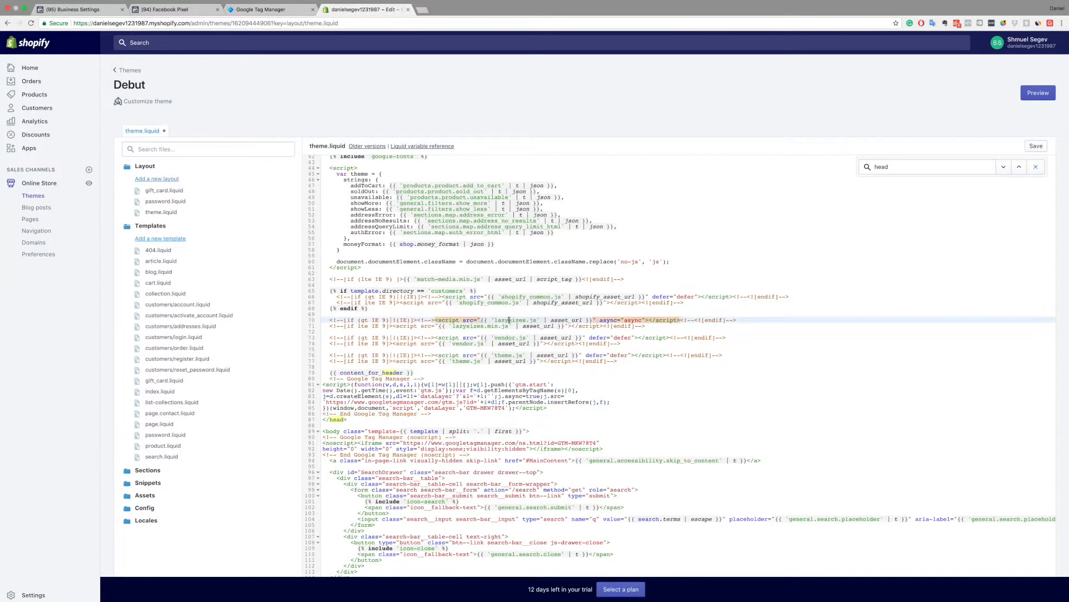
Search theme.liquid for "body", paste the noscript snippet on a new line above the closing body tag, and save the file.
{"action": "key", "text": "super+f"}
{"action": "type", "text": "body"}
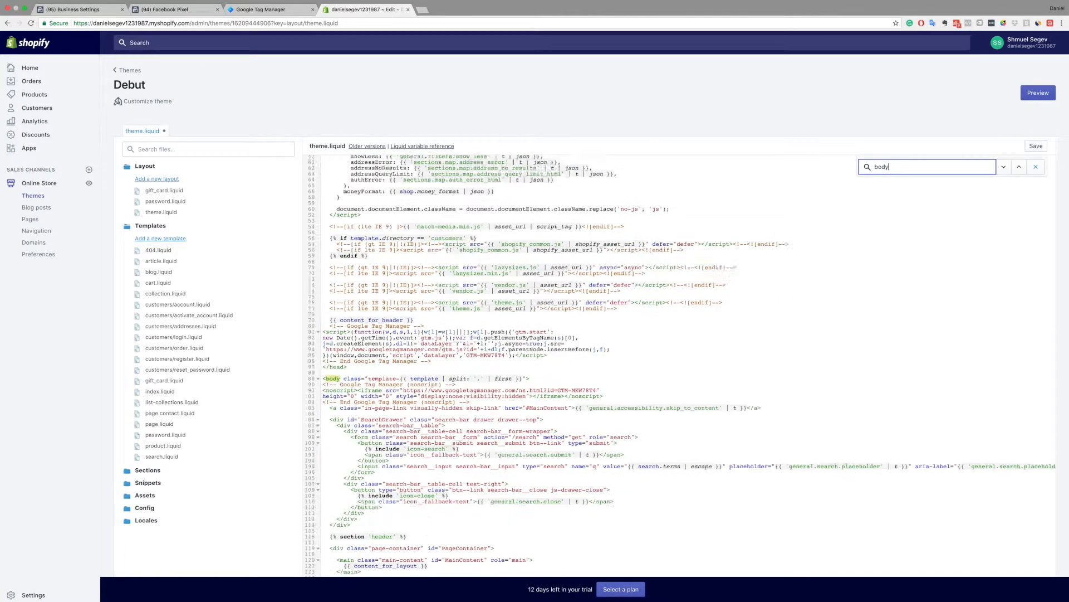
{"action": "left_click", "coordinate": [351, 540]}
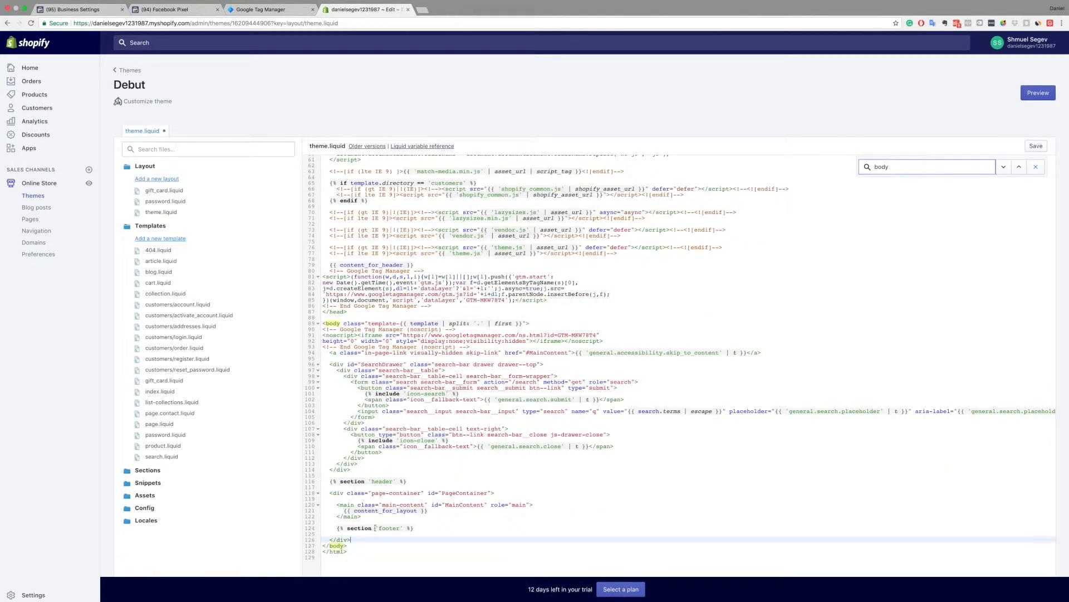
{"action": "key", "text": "Return"}
{"action": "key", "text": "super+v"}
{"action": "key", "text": "super+s"}
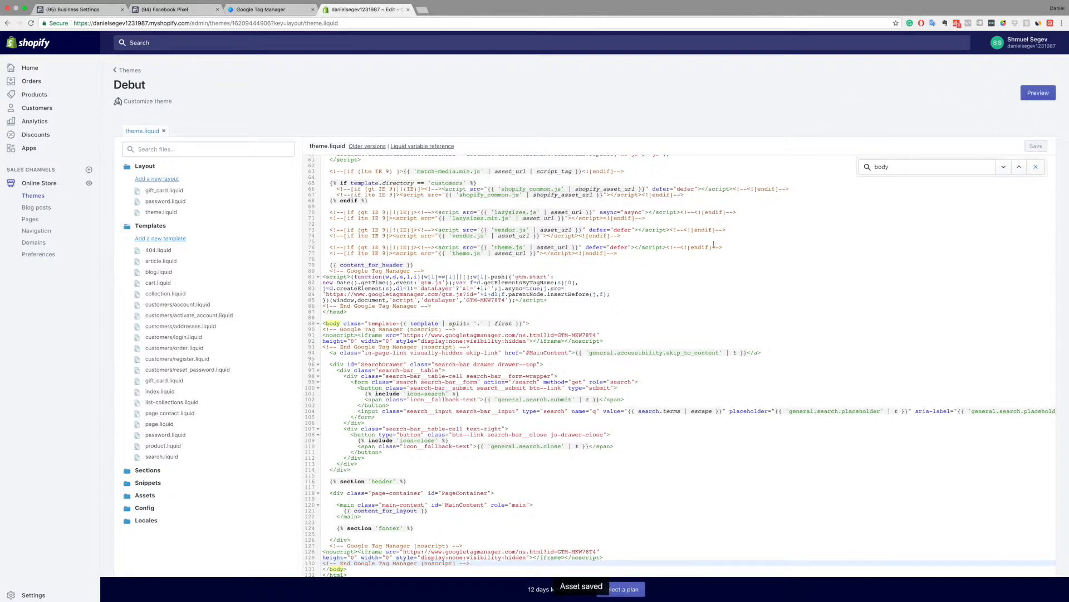
Switch to Google Tag Manager and close the Install Google Tag Manager instructions.
{"action": "scroll", "coordinate": [704, 277], "scroll_direction": "up", "scroll_amount": 5}
{"action": "scroll", "coordinate": [703, 276], "scroll_direction": "up", "scroll_amount": 3}
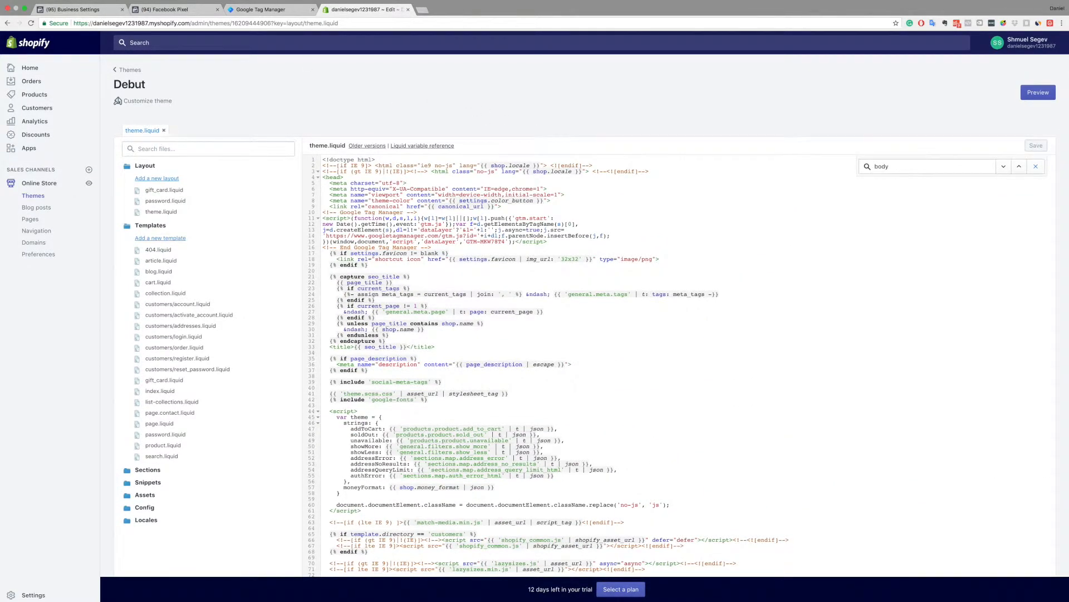
{"action": "left_click", "coordinate": [276, 10]}
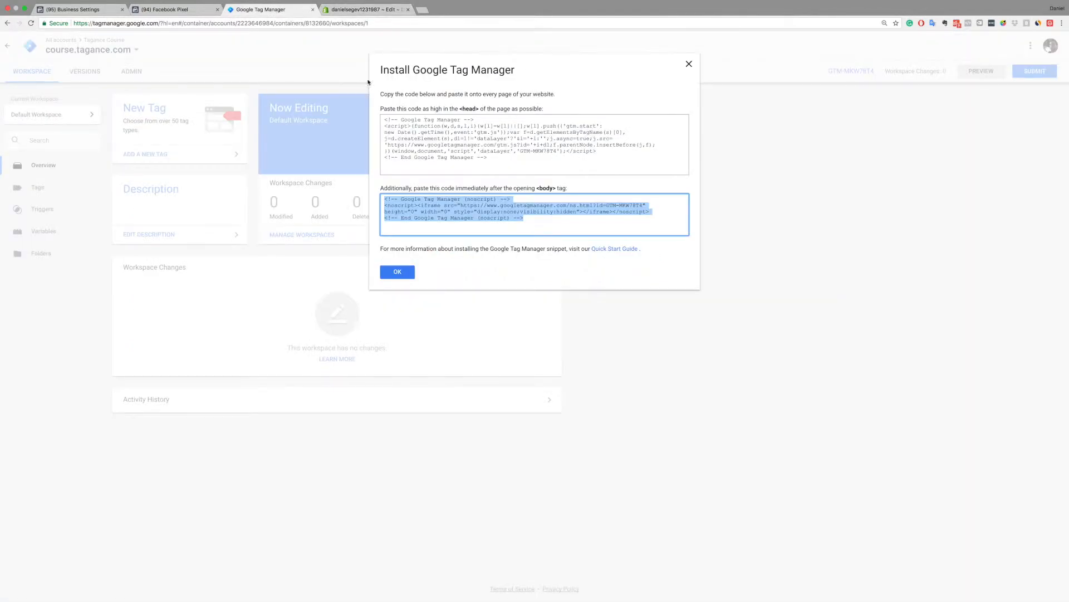
{"action": "left_click", "coordinate": [404, 272]}
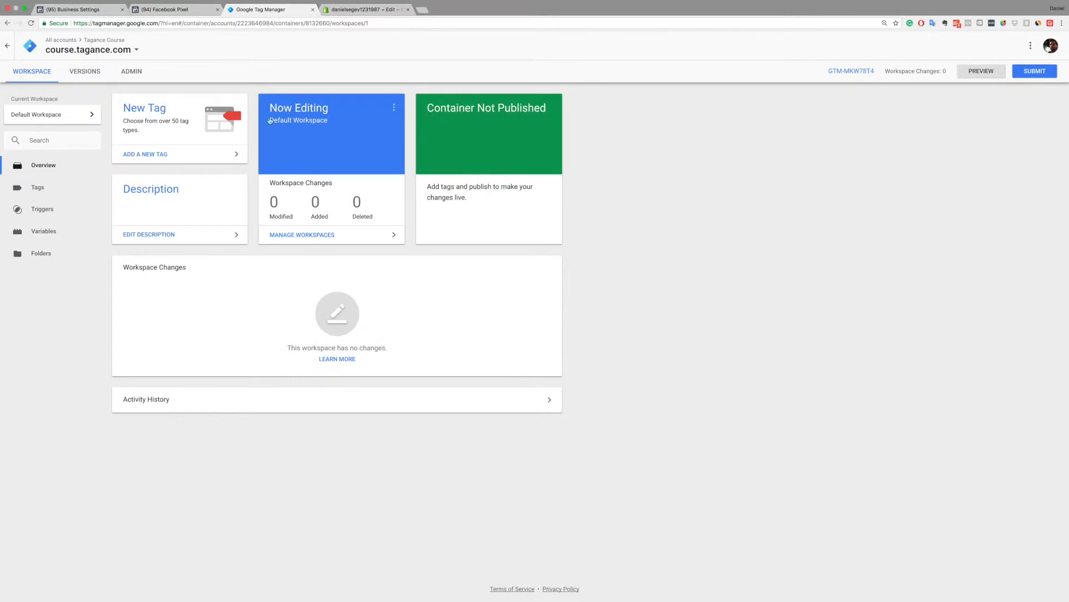
Switch to Shopify and review the Tag Manager snippets placed throughout theme.liquid.
{"action": "left_click", "coordinate": [341, 10]}
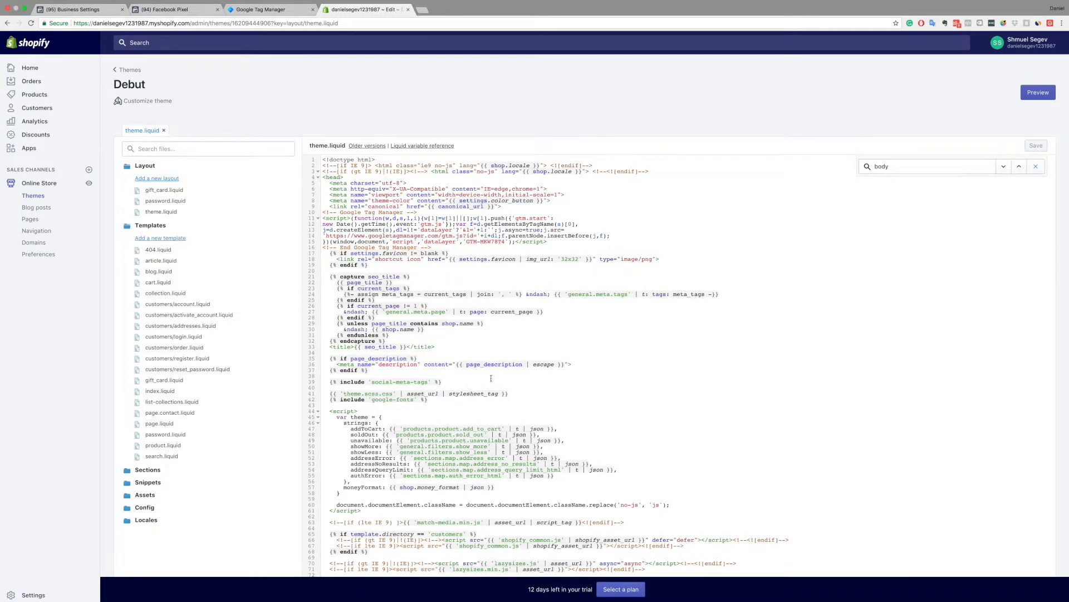
{"action": "scroll", "coordinate": [479, 383], "scroll_direction": "down", "scroll_amount": 5}
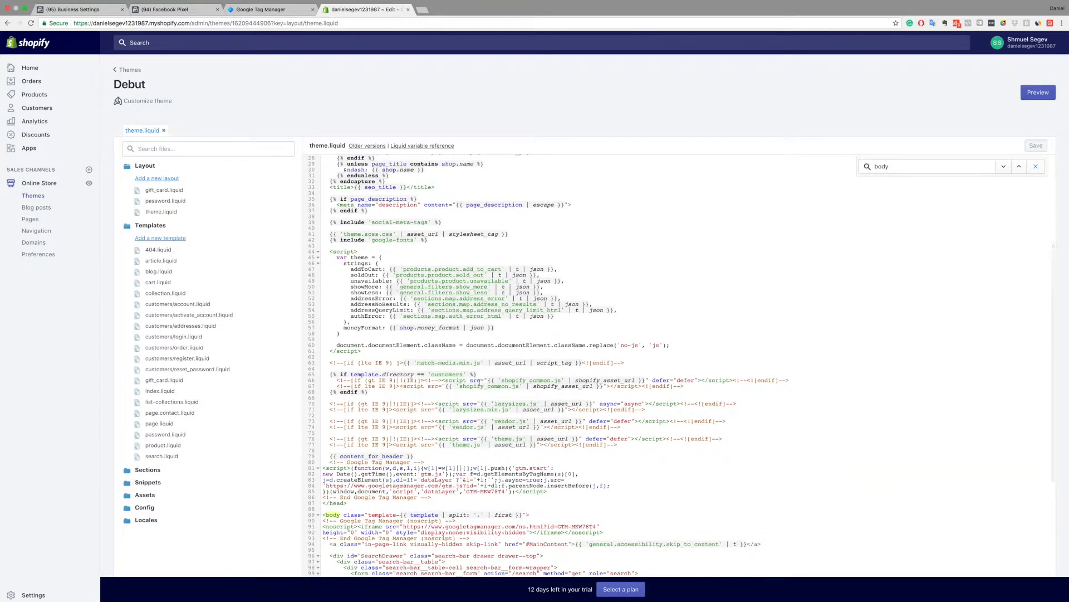
{"action": "scroll", "coordinate": [479, 383], "scroll_direction": "down", "scroll_amount": 5}
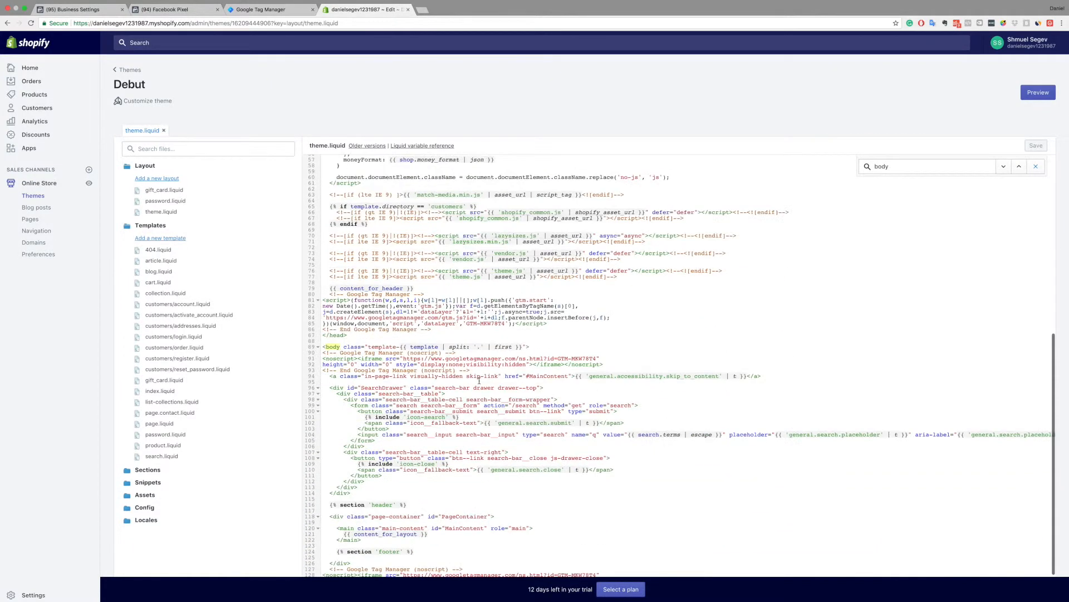
{"action": "scroll", "coordinate": [479, 383], "scroll_direction": "up", "scroll_amount": 10}
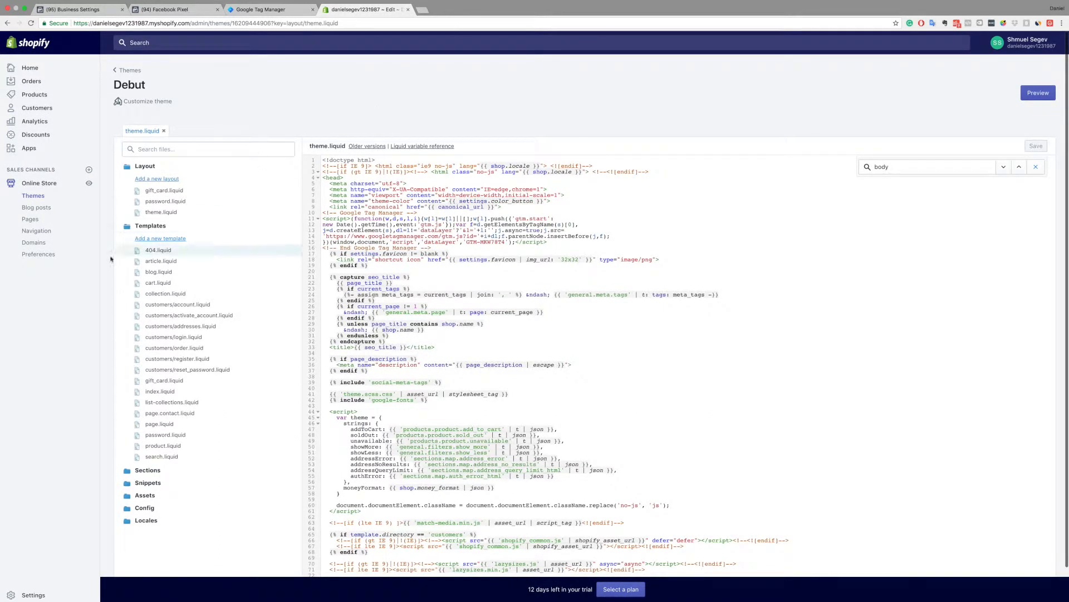
Open the online store's preferences and examine the Google Analytics account section.
{"action": "left_click", "coordinate": [38, 255]}
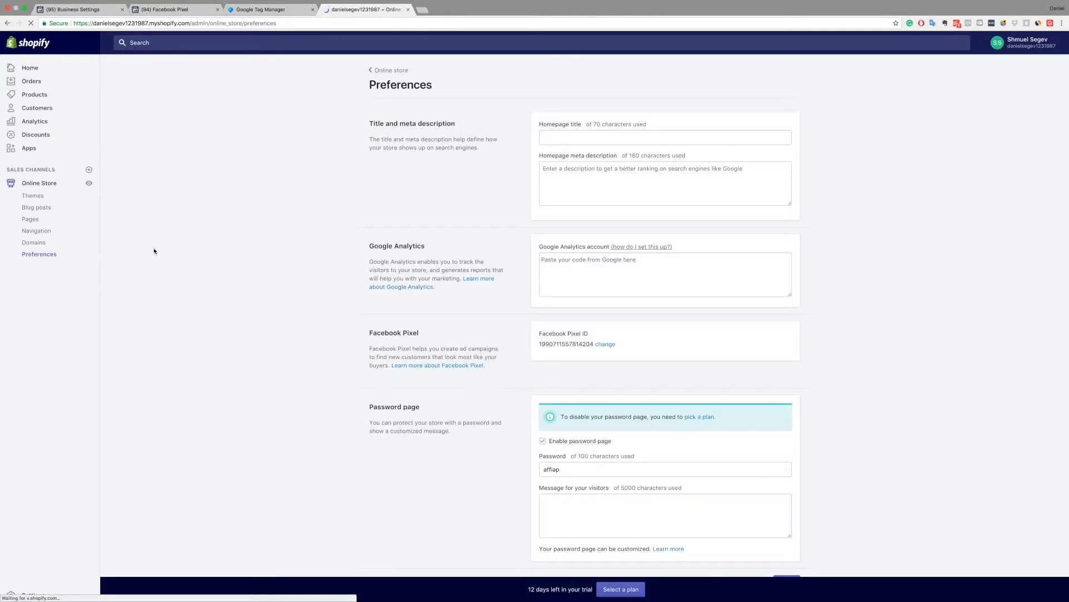
{"action": "left_click", "coordinate": [546, 266]}
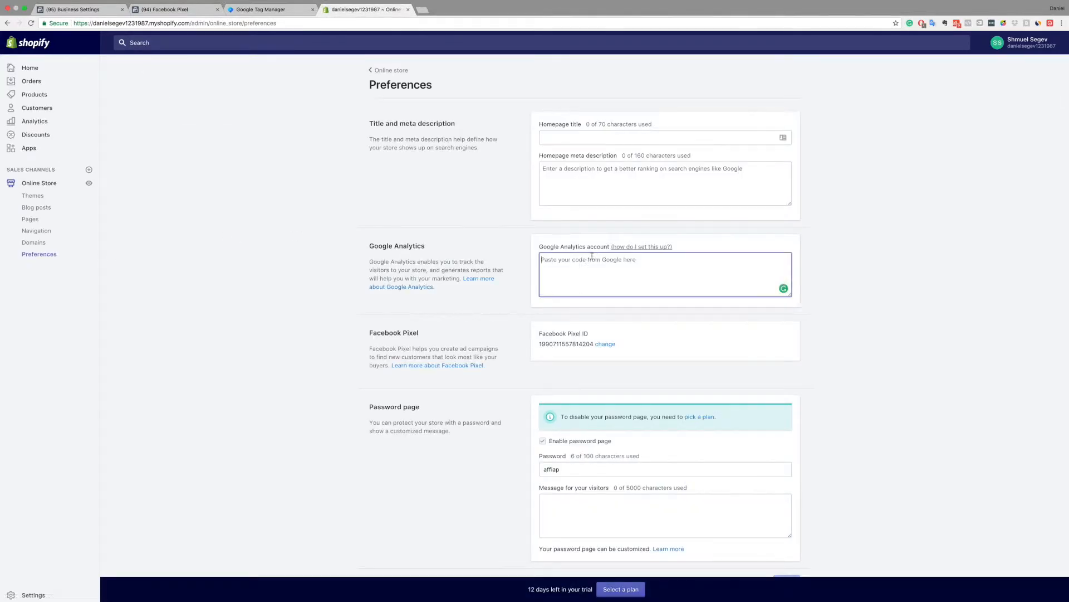
{"action": "left_click_drag", "start_coordinate": [369, 246], "coordinate": [441, 260]}
{"action": "left_click", "coordinate": [460, 222]}
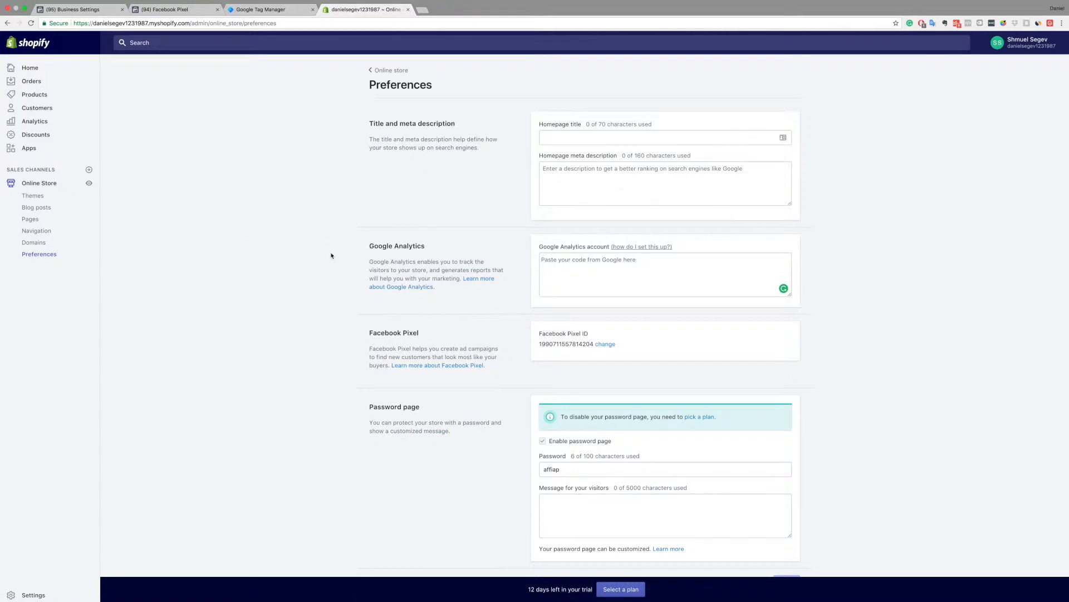
{"action": "scroll", "coordinate": [315, 276], "scroll_direction": "down", "scroll_amount": 1}
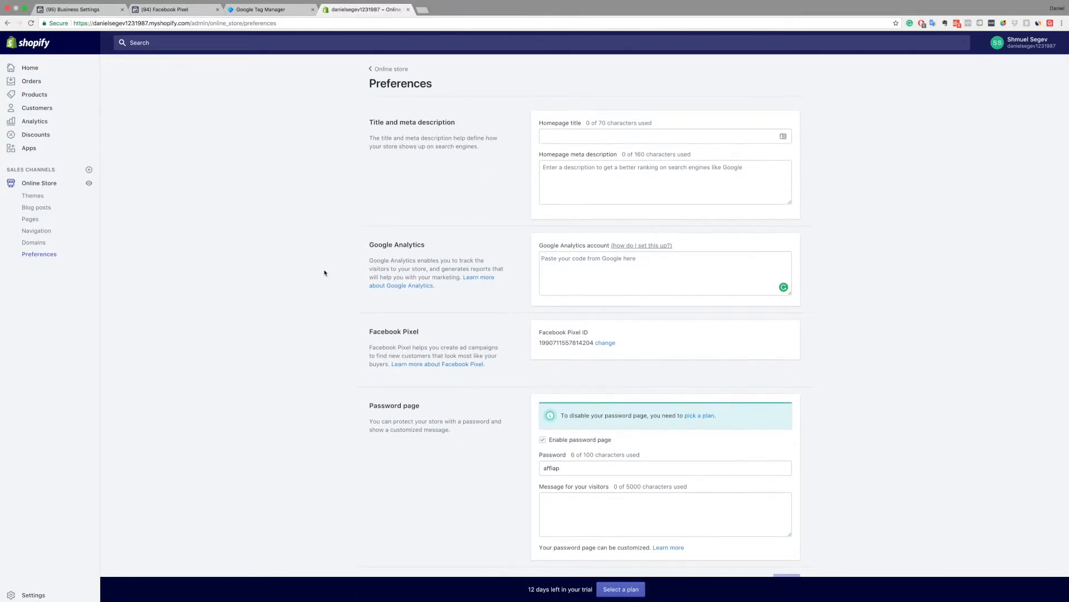
{"action": "scroll", "coordinate": [325, 271], "scroll_direction": "up", "scroll_amount": 1}
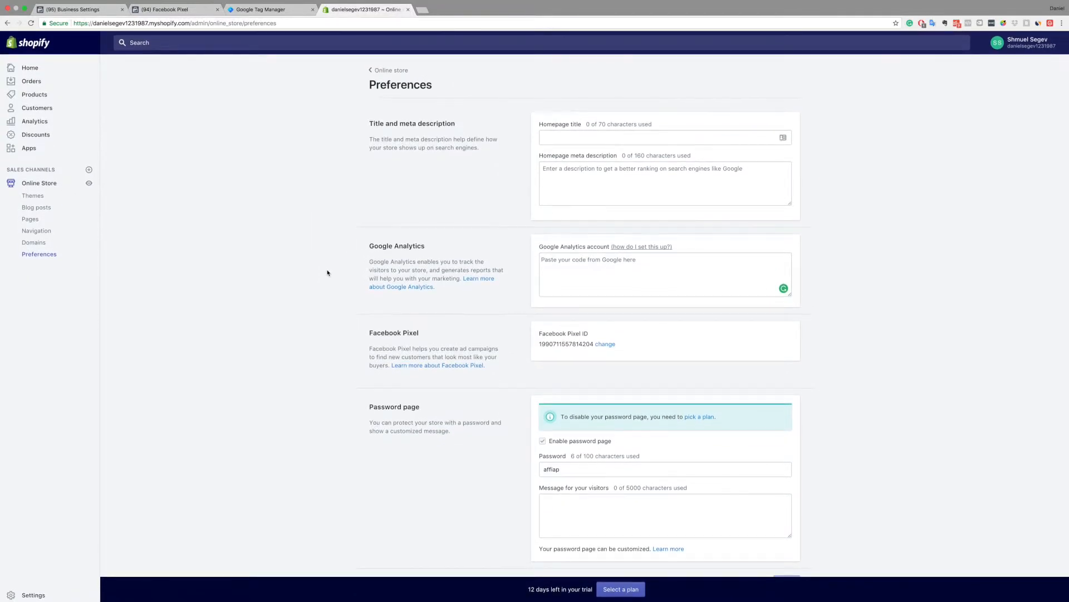
Switch to Google Tag Manager and create a new tag named Facebook Pixel.
{"action": "key", "text": "ctrl+shift+Tab"}
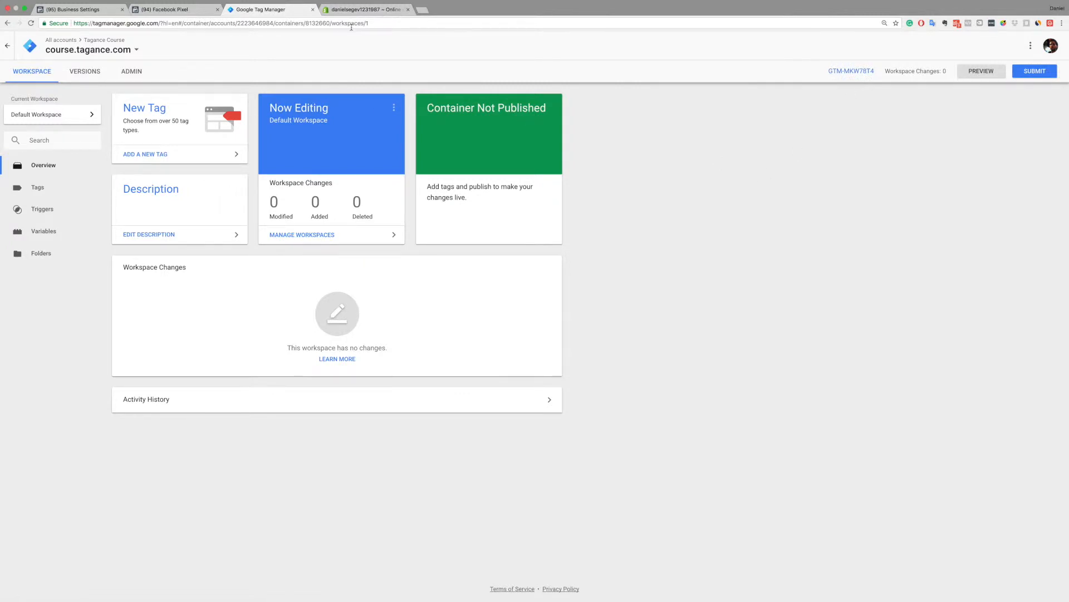
{"action": "left_click", "coordinate": [48, 193]}
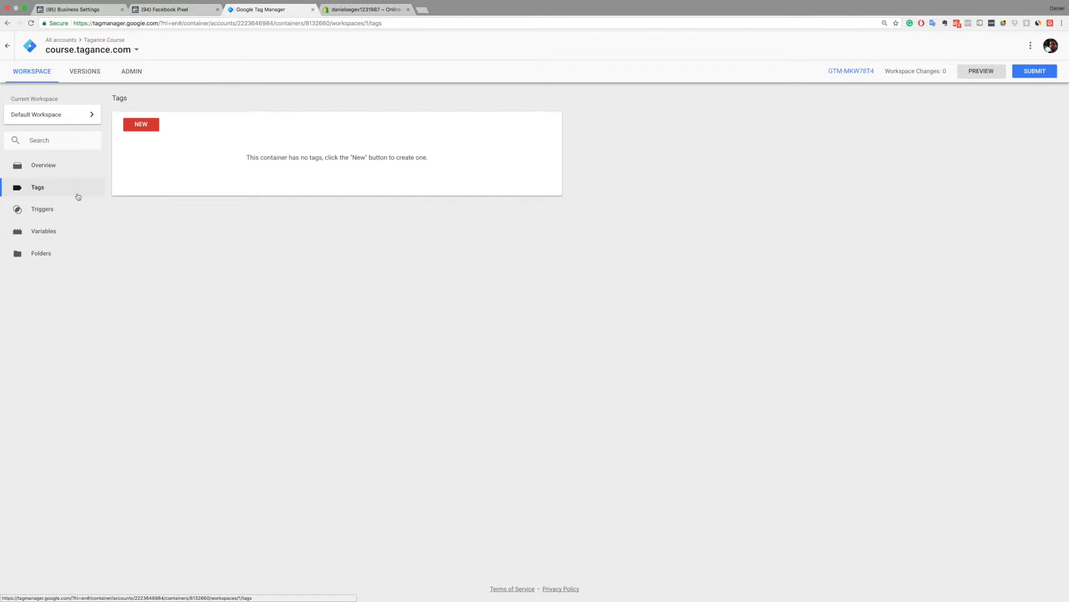
{"action": "left_click", "coordinate": [148, 126]}
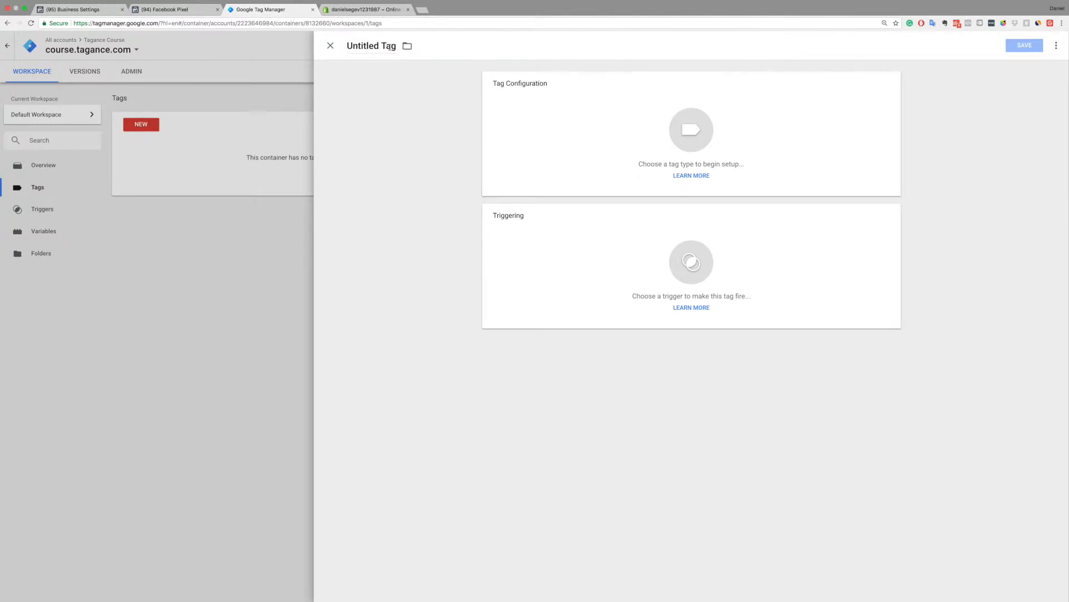
{"action": "left_click", "coordinate": [369, 52]}
{"action": "type", "text": "Facebook Pixel"}
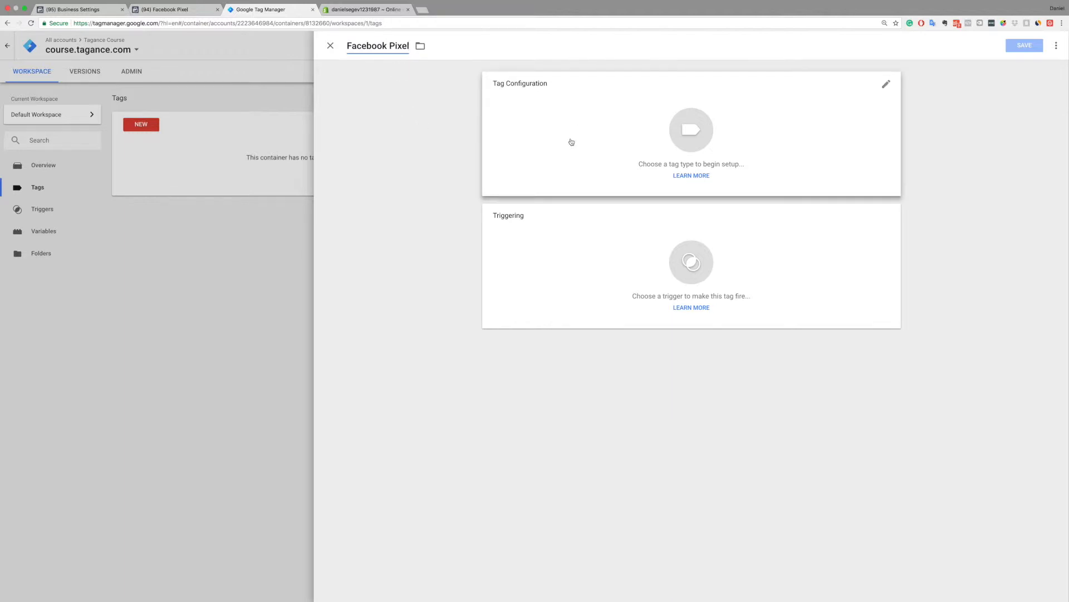
Look through the available tag types and set the Facebook Pixel tag to Custom HTML.
{"action": "left_click", "coordinate": [572, 142]}
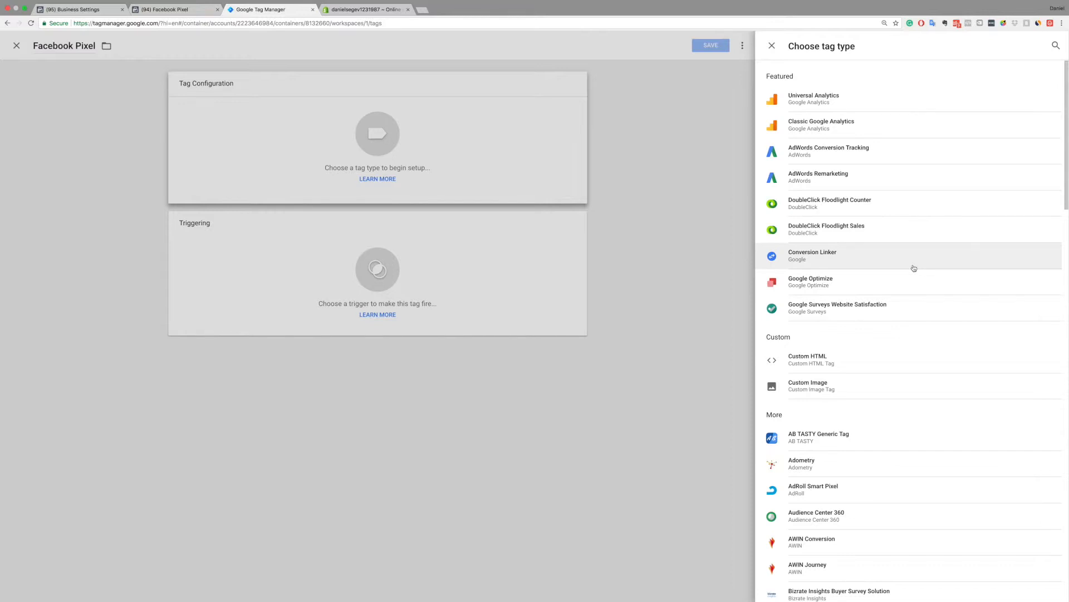
{"action": "scroll", "coordinate": [912, 268], "scroll_direction": "down", "scroll_amount": 3}
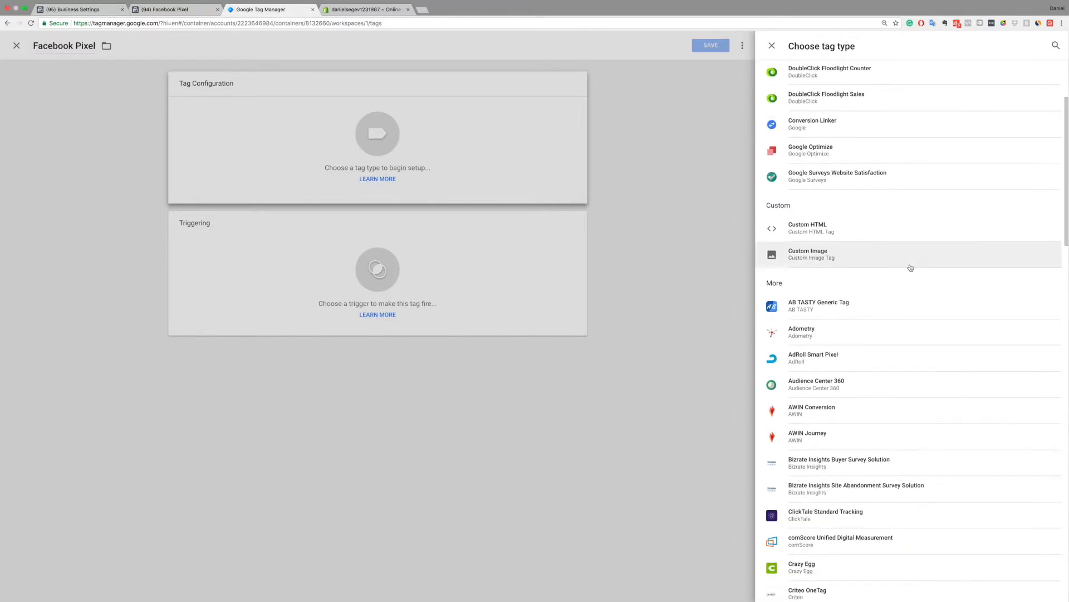
{"action": "scroll", "coordinate": [911, 315], "scroll_direction": "down", "scroll_amount": 2}
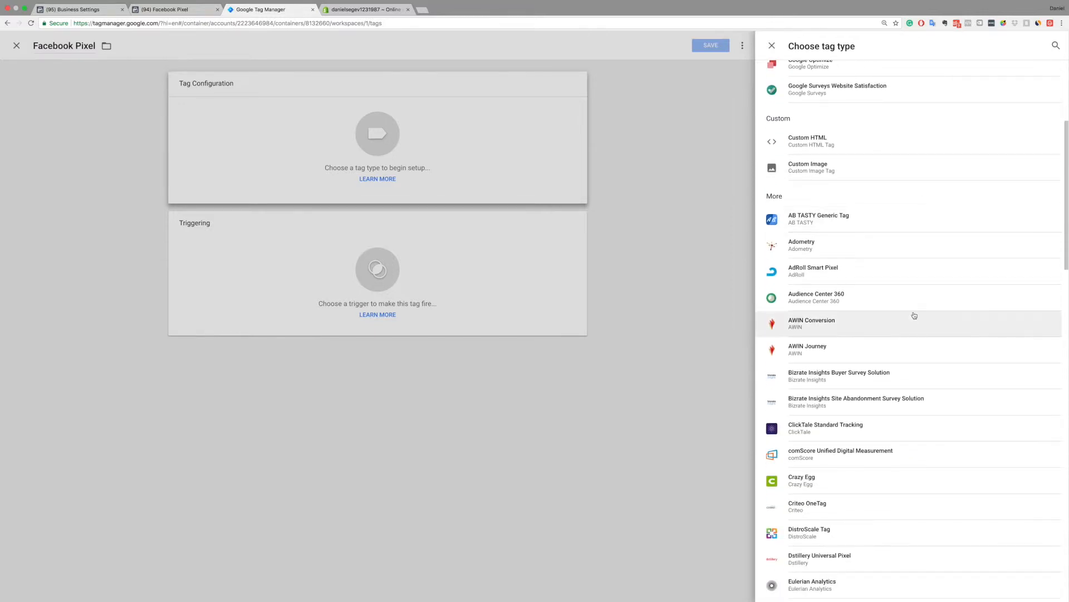
{"action": "scroll", "coordinate": [914, 315], "scroll_direction": "down", "scroll_amount": 20}
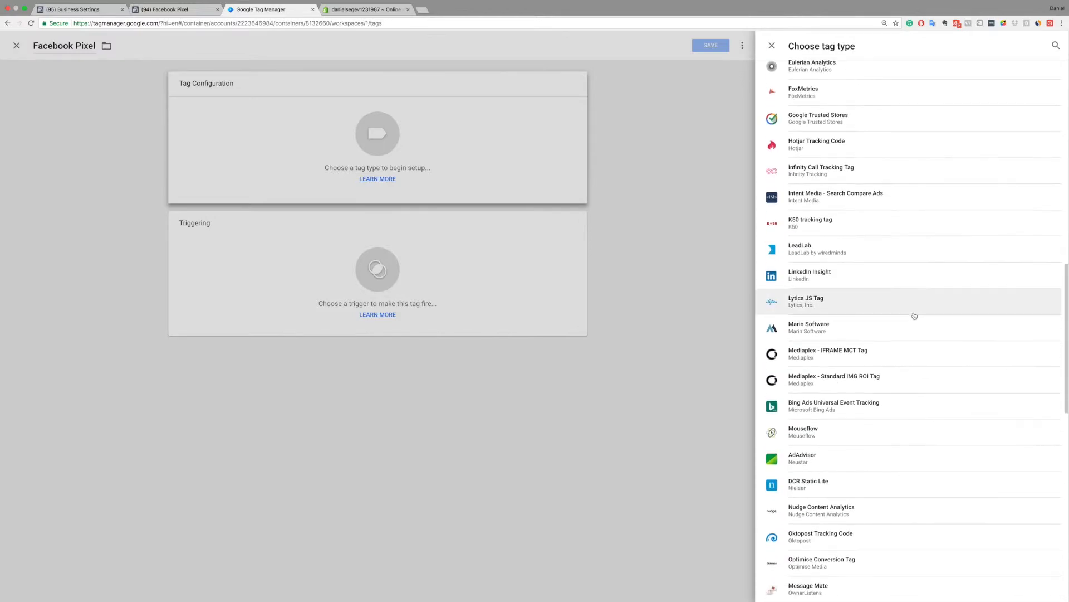
{"action": "scroll", "coordinate": [914, 316], "scroll_direction": "down", "scroll_amount": 10}
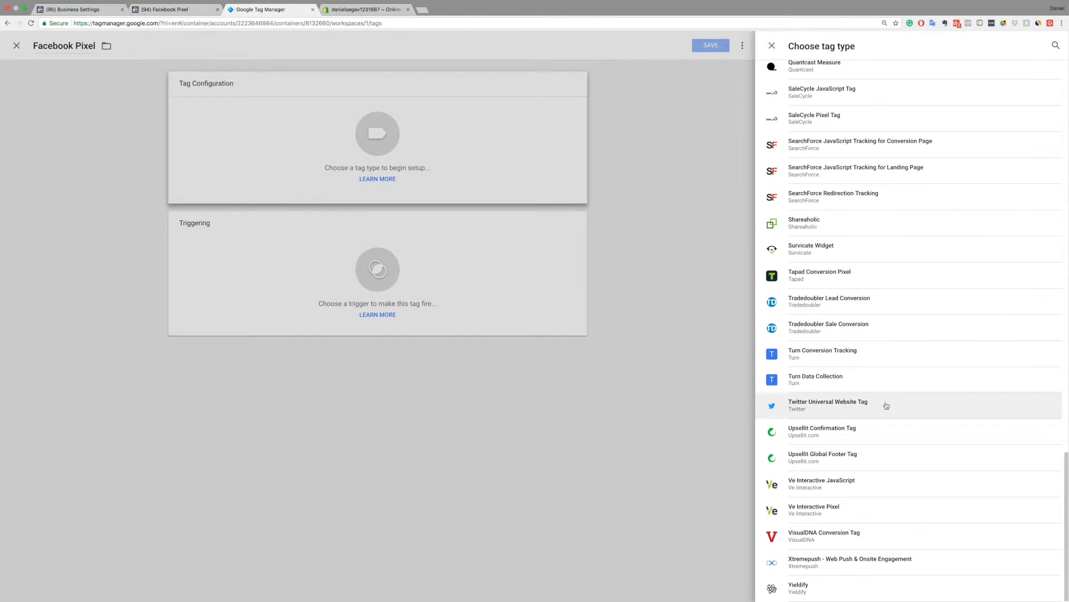
{"action": "scroll", "coordinate": [906, 355], "scroll_direction": "up", "scroll_amount": 15}
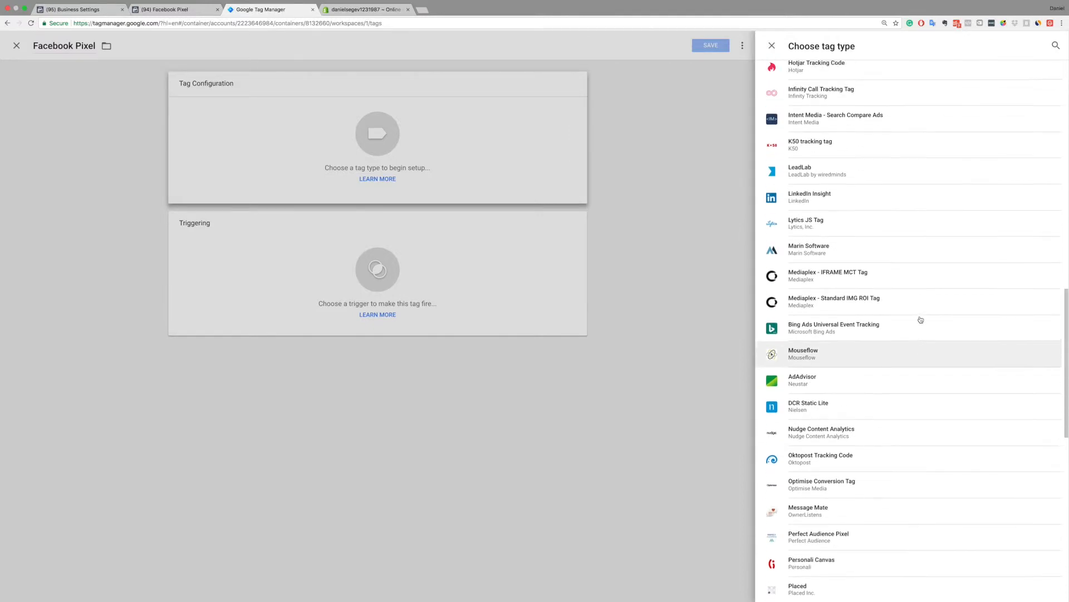
{"action": "scroll", "coordinate": [920, 319], "scroll_direction": "up", "scroll_amount": 5}
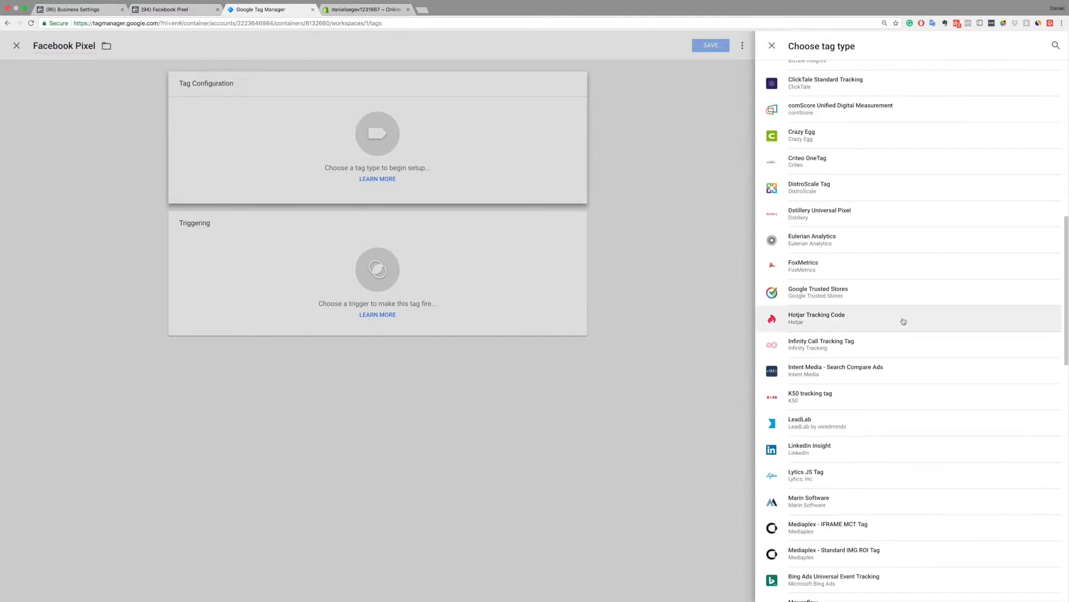
{"action": "scroll", "coordinate": [903, 321], "scroll_direction": "up", "scroll_amount": 5}
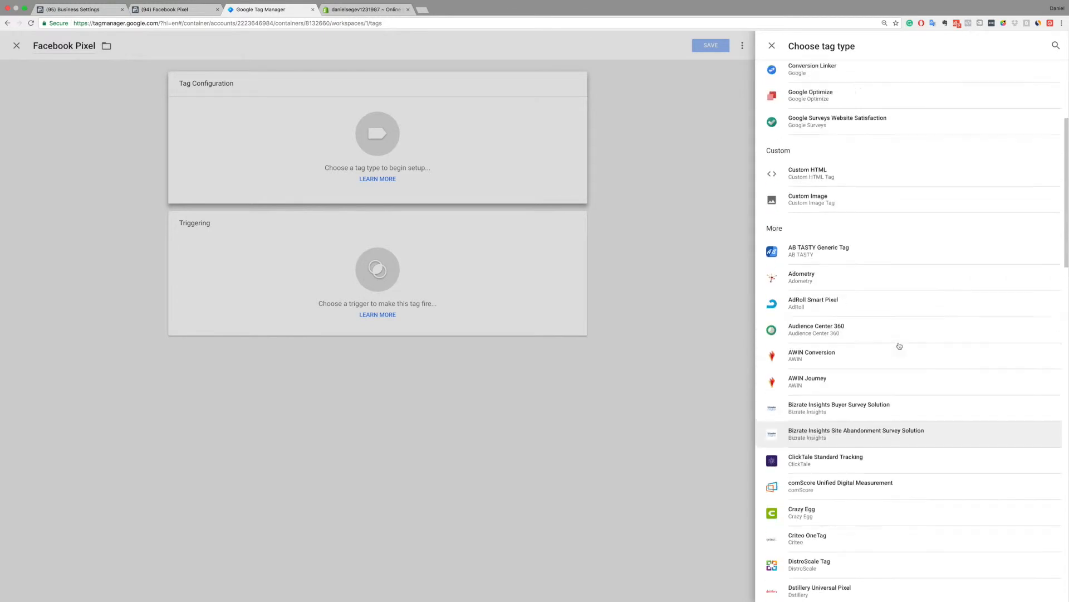
{"action": "scroll", "coordinate": [902, 362], "scroll_direction": "up", "scroll_amount": 4}
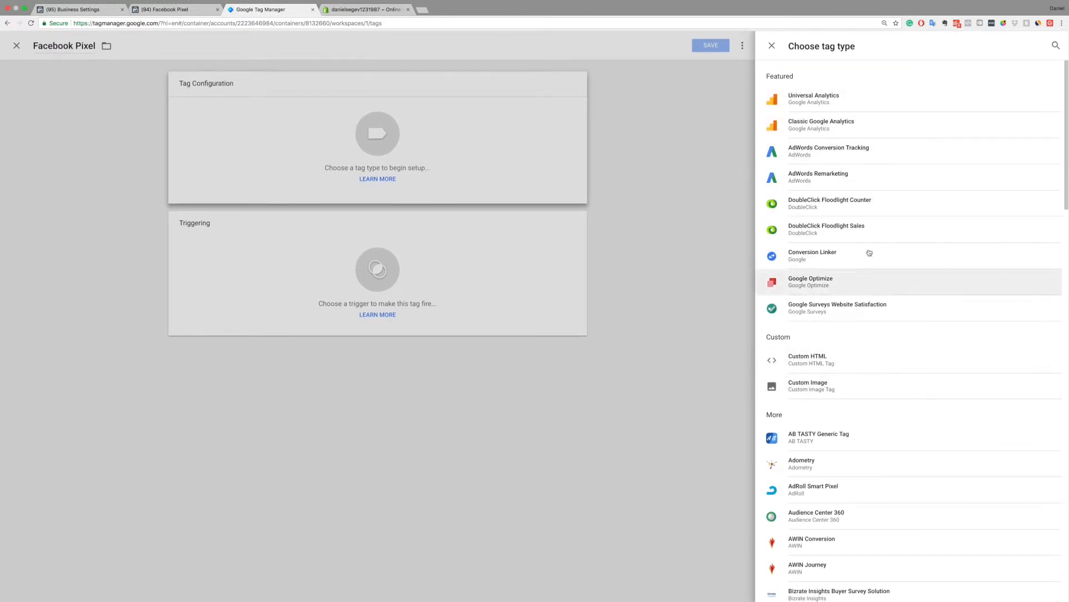
{"action": "left_click", "coordinate": [827, 370]}
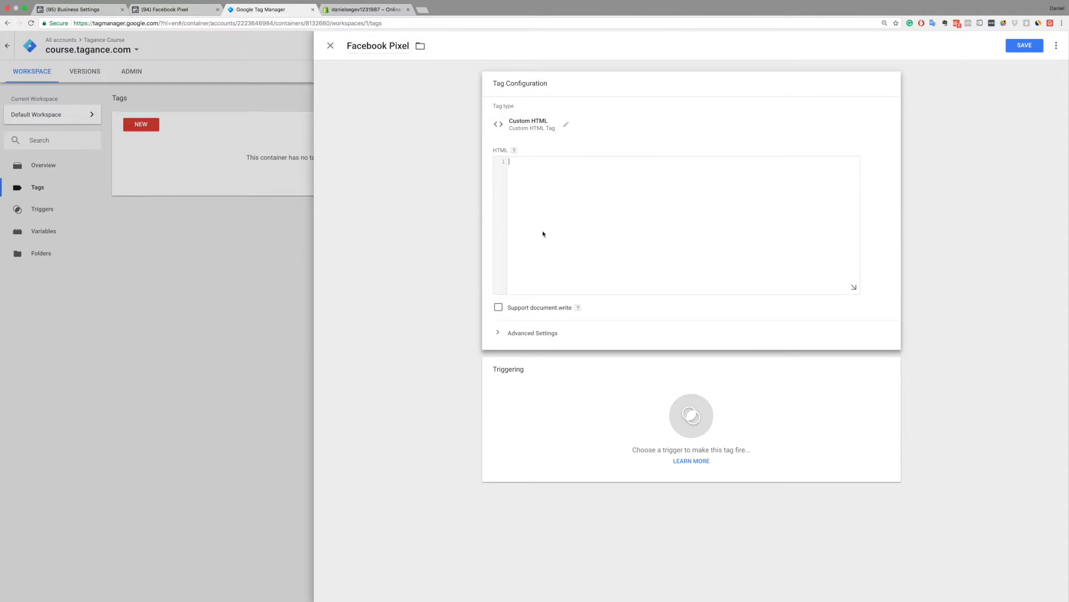
{"action": "left_click", "coordinate": [561, 176]}
Switch to Facebook Events Manager, return to the pixel installation instructions, and copy the entire pixel code.
{"action": "left_click", "coordinate": [167, 11]}
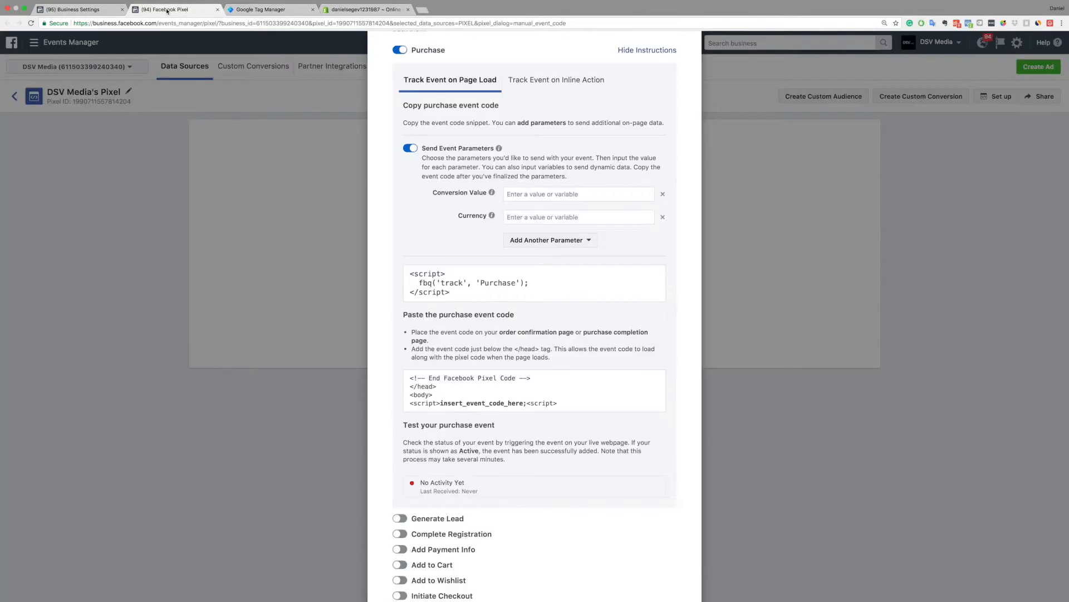
{"action": "scroll", "coordinate": [528, 194], "scroll_direction": "up", "scroll_amount": 3}
{"action": "scroll", "coordinate": [516, 339], "scroll_direction": "down", "scroll_amount": 6}
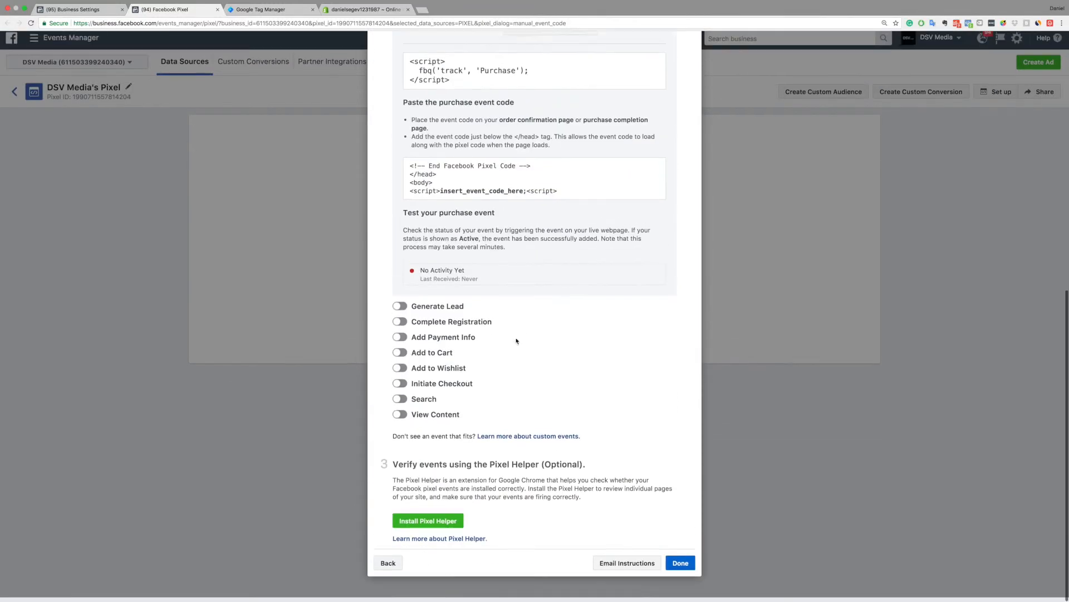
{"action": "left_click", "coordinate": [399, 563]}
{"action": "scroll", "coordinate": [562, 344], "scroll_direction": "down", "scroll_amount": 5}
{"action": "left_click", "coordinate": [561, 344]}
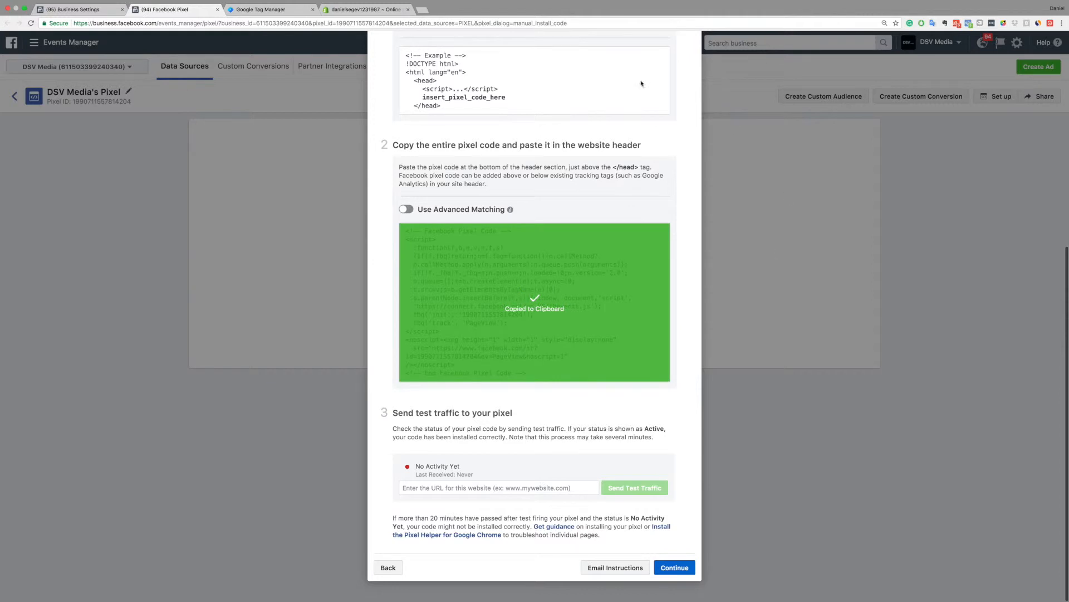
Switch to Google Tag Manager and paste the copied pixel code into the tag's HTML.
{"action": "left_click", "coordinate": [274, 15]}
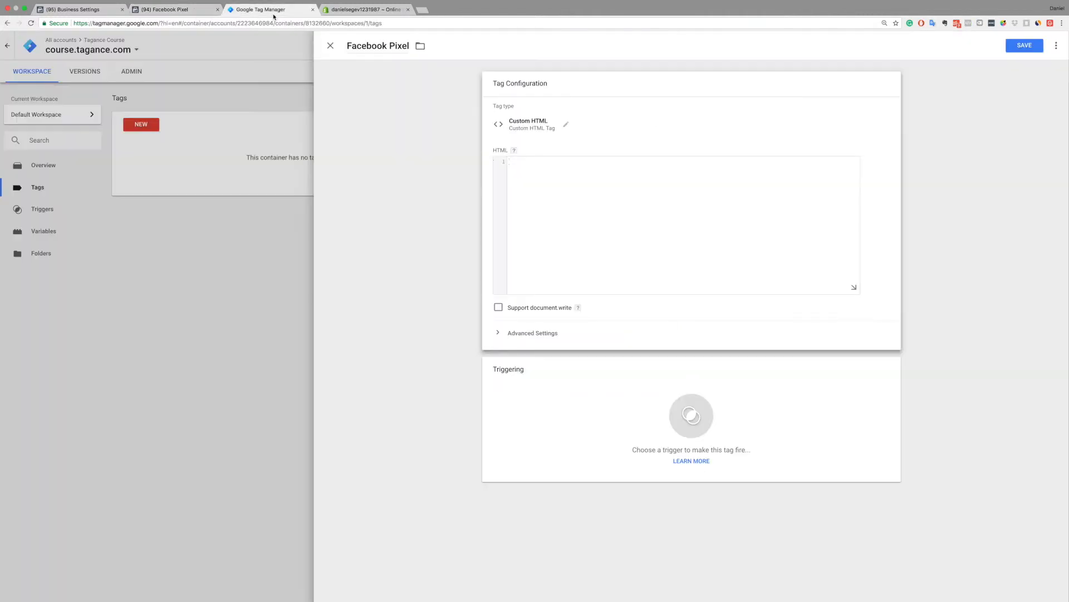
{"action": "left_click", "coordinate": [572, 183]}
{"action": "key", "text": "super+v"}
{"action": "left_click", "coordinate": [438, 223]}
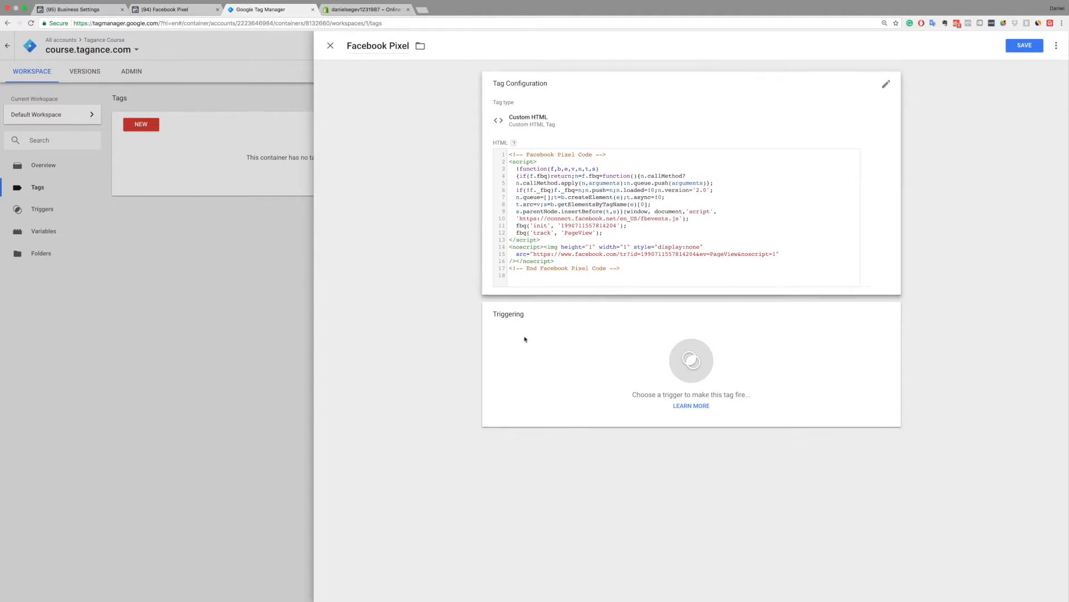
Assign the All Pages trigger to the Facebook Pixel tag and save the tag.
{"action": "left_click", "coordinate": [556, 336]}
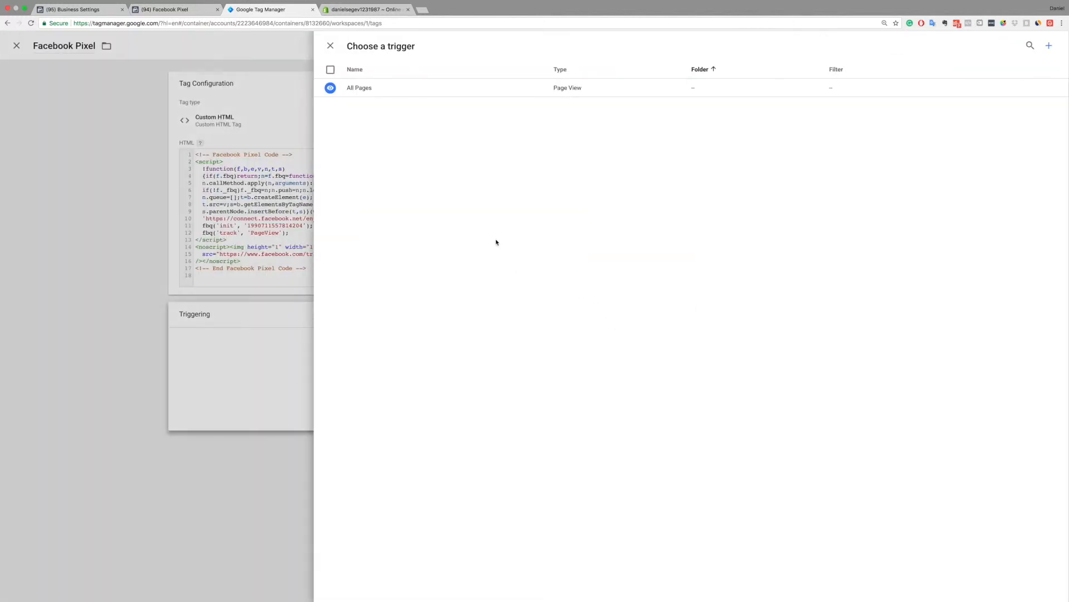
{"action": "left_click", "coordinate": [383, 89]}
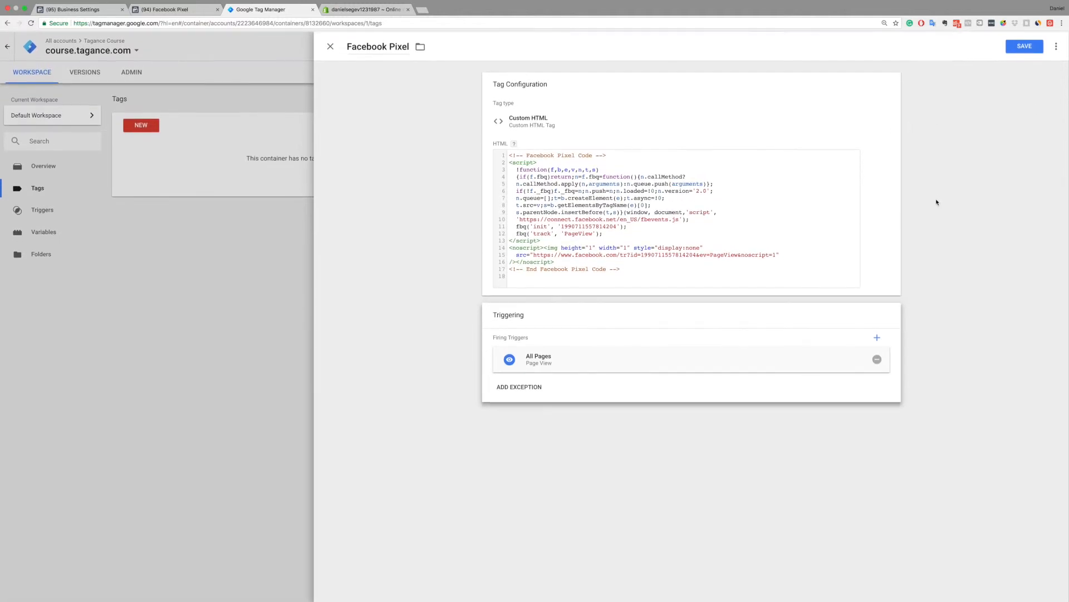
{"action": "left_click", "coordinate": [1024, 46]}
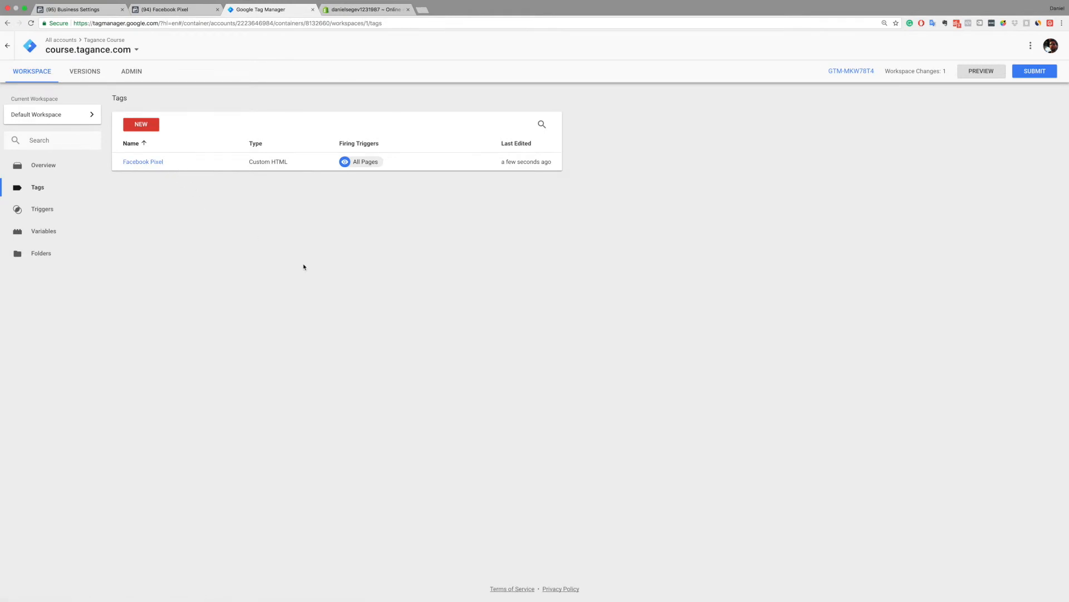
Create a new trigger in the container and name it Thank You Page.
{"action": "left_click", "coordinate": [58, 210]}
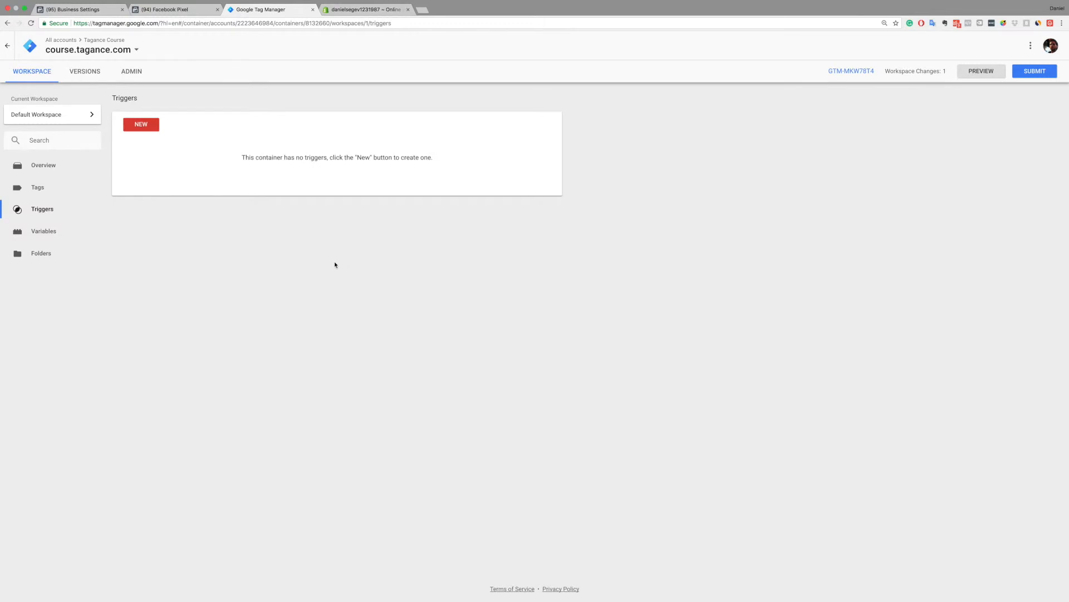
{"action": "left_click", "coordinate": [144, 129]}
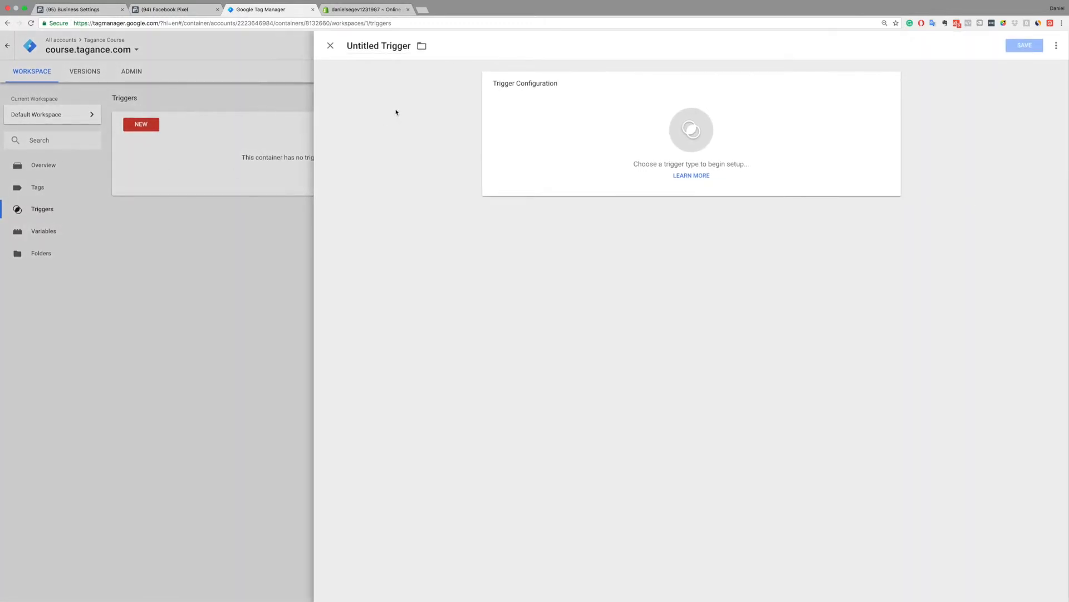
{"action": "left_click", "coordinate": [386, 44]}
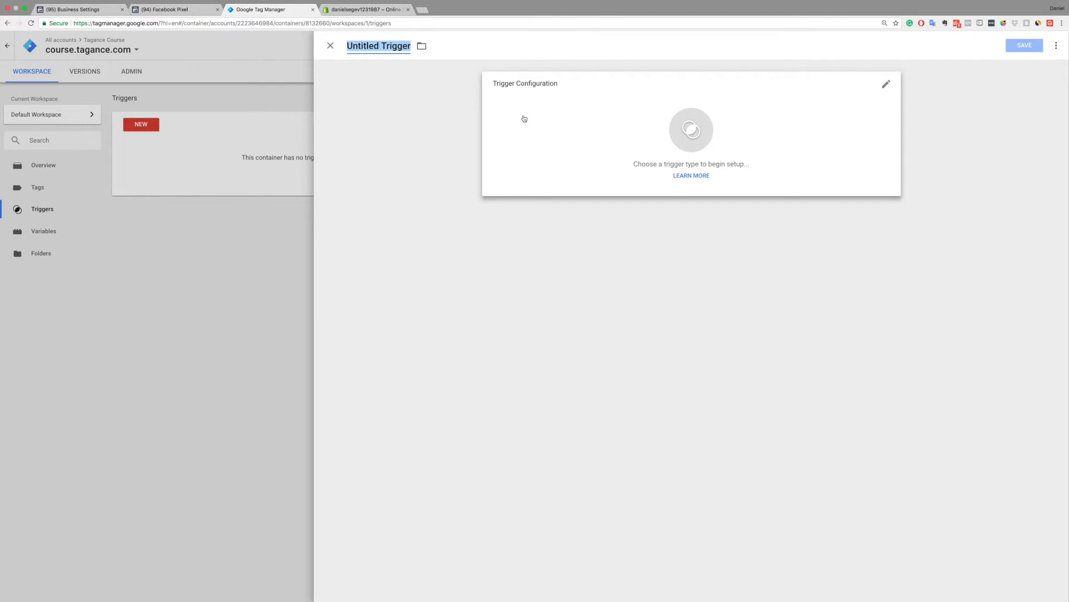
{"action": "type", "text": "Thank You"}
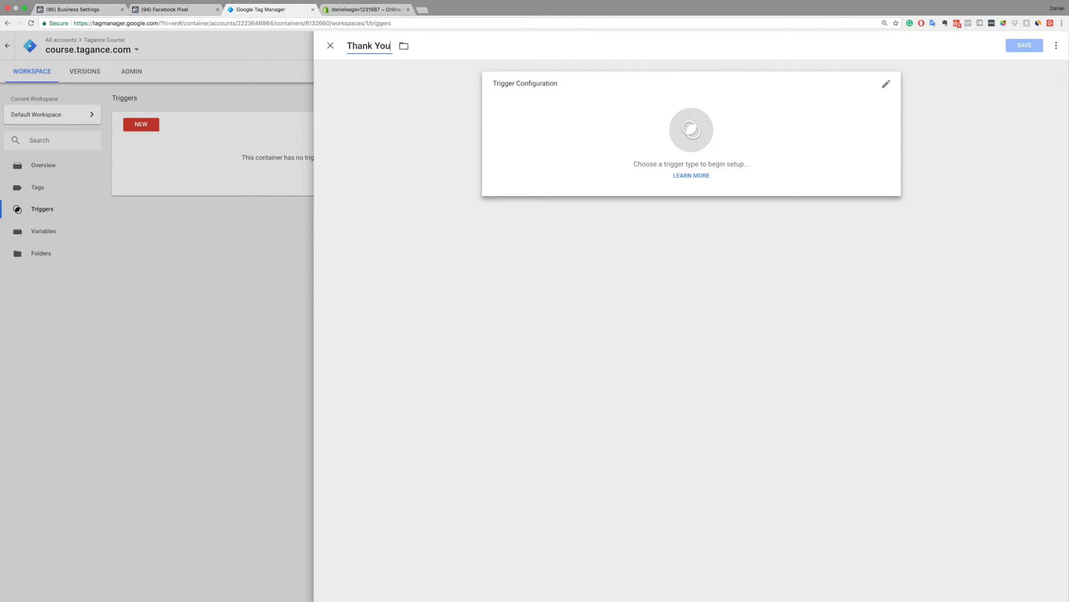
{"action": "type", "text": " Event"}
{"action": "key", "text": "BackSpace"}
{"action": "key", "text": "BackSpace"}
{"action": "key", "text": "BackSpace"}
{"action": "key", "text": "BackSpace"}
{"action": "key", "text": "BackSpace"}
{"action": "type", "text": "Page"}
{"action": "left_click", "coordinate": [402, 148]}
Set the trigger type to Page View and make it fire on Some Page Views.
{"action": "left_click", "coordinate": [641, 116]}
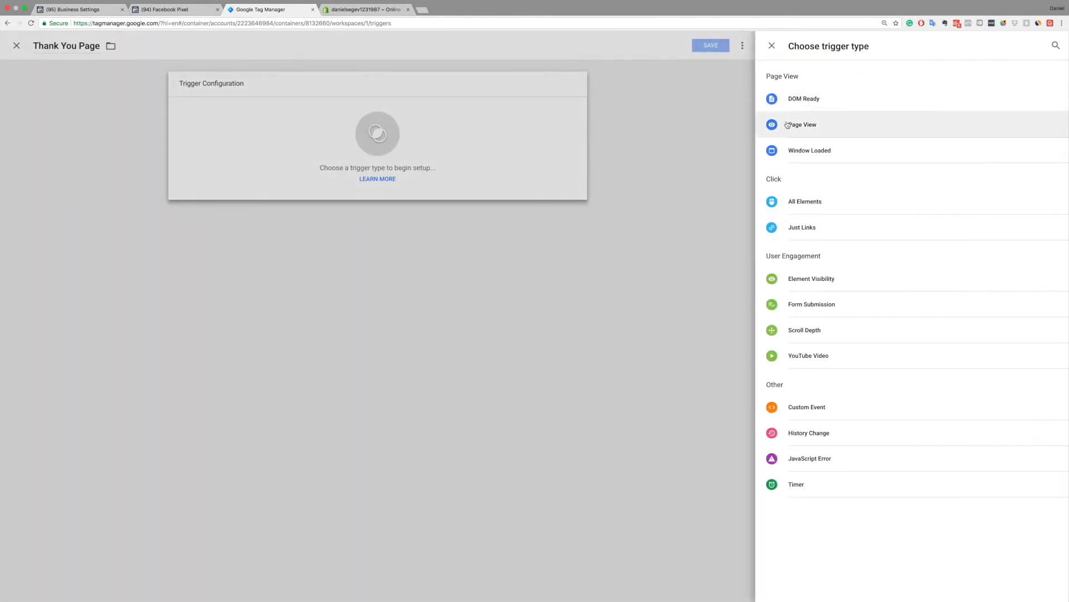
{"action": "left_click", "coordinate": [801, 128]}
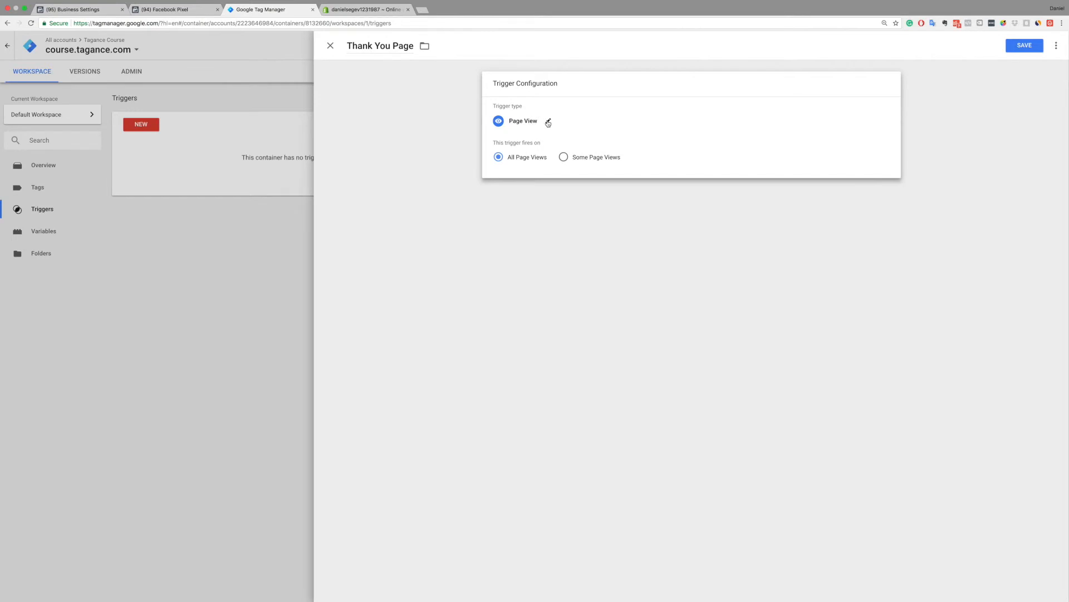
{"action": "left_click", "coordinate": [563, 157]}
Set the trigger's firing condition to Page URL contains thank_you.
{"action": "left_click", "coordinate": [552, 195]}
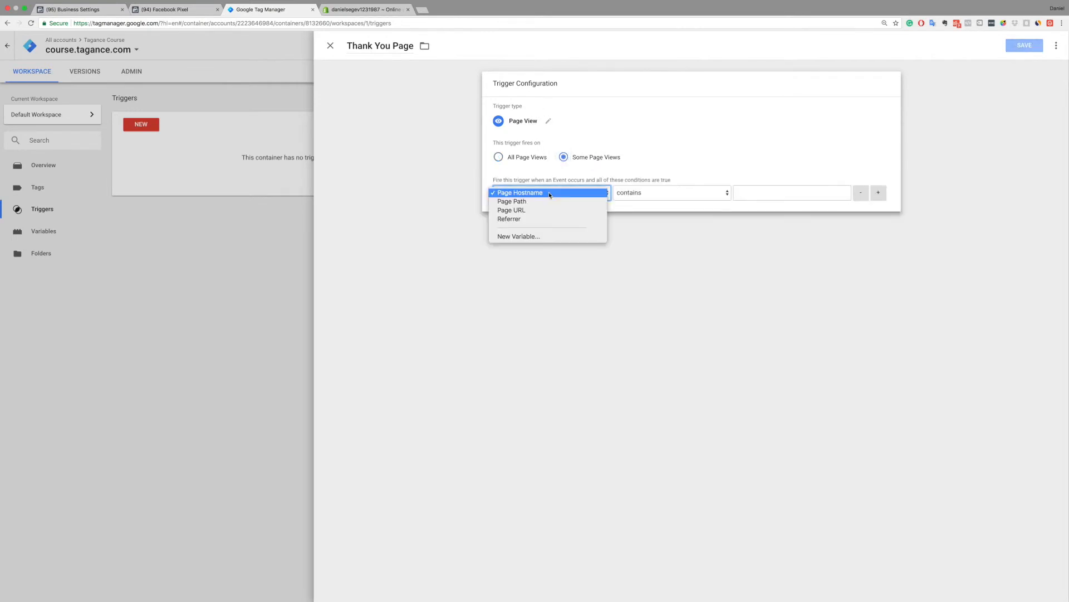
{"action": "left_click", "coordinate": [535, 212]}
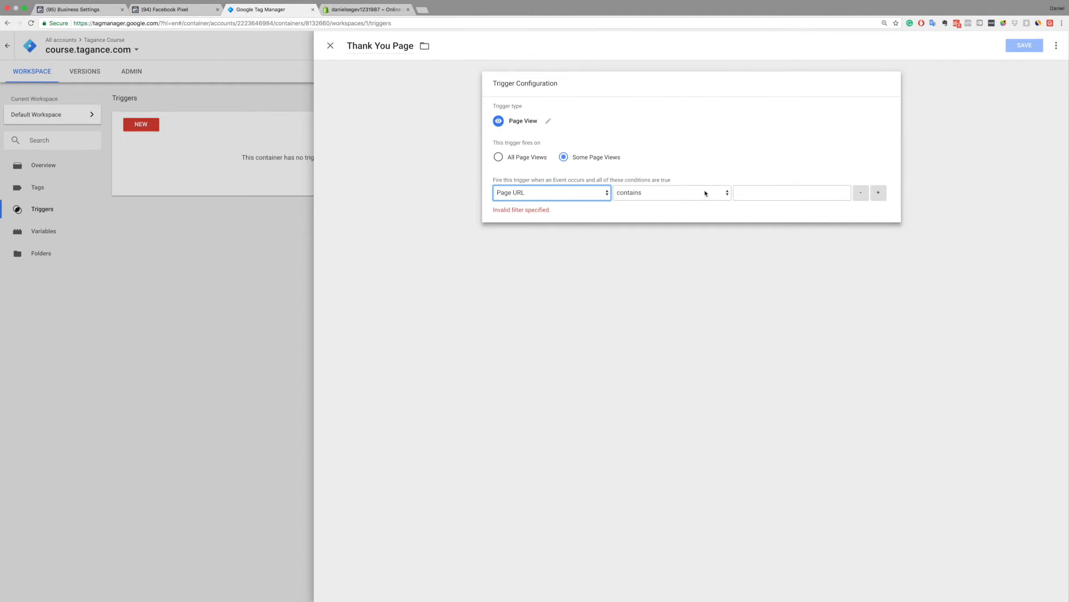
{"action": "left_click", "coordinate": [752, 193]}
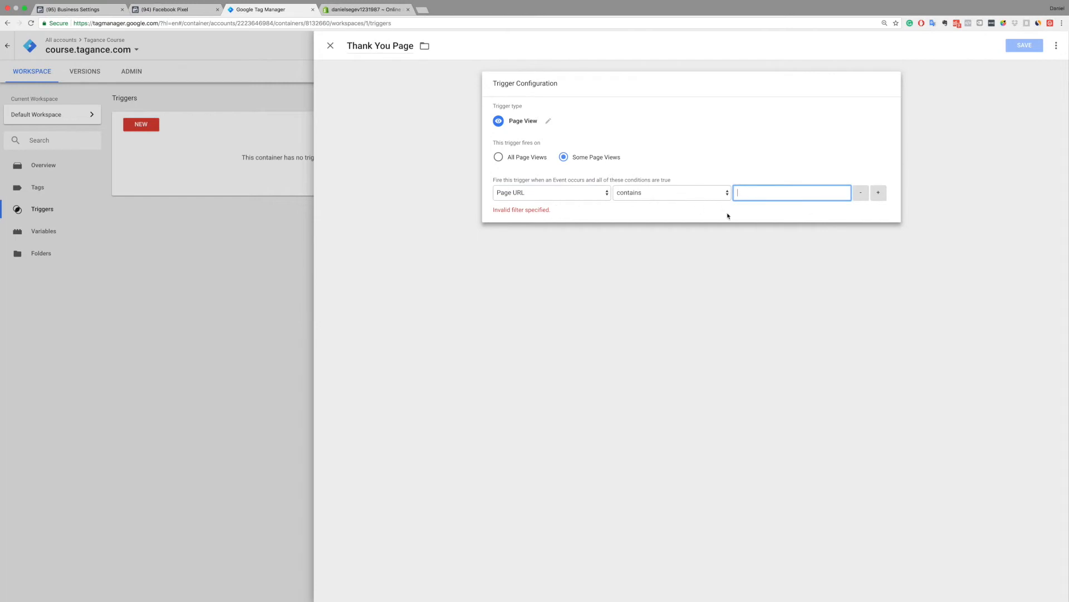
{"action": "type", "text": "thank"}
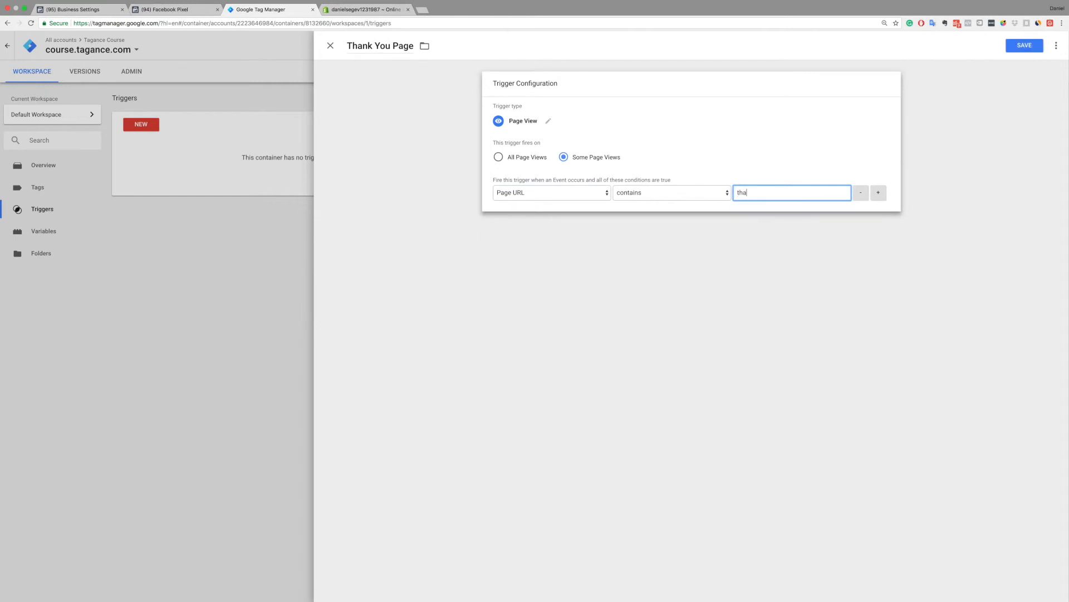
{"action": "type", "text": "ou"}
{"action": "left_click", "coordinate": [987, 194]}
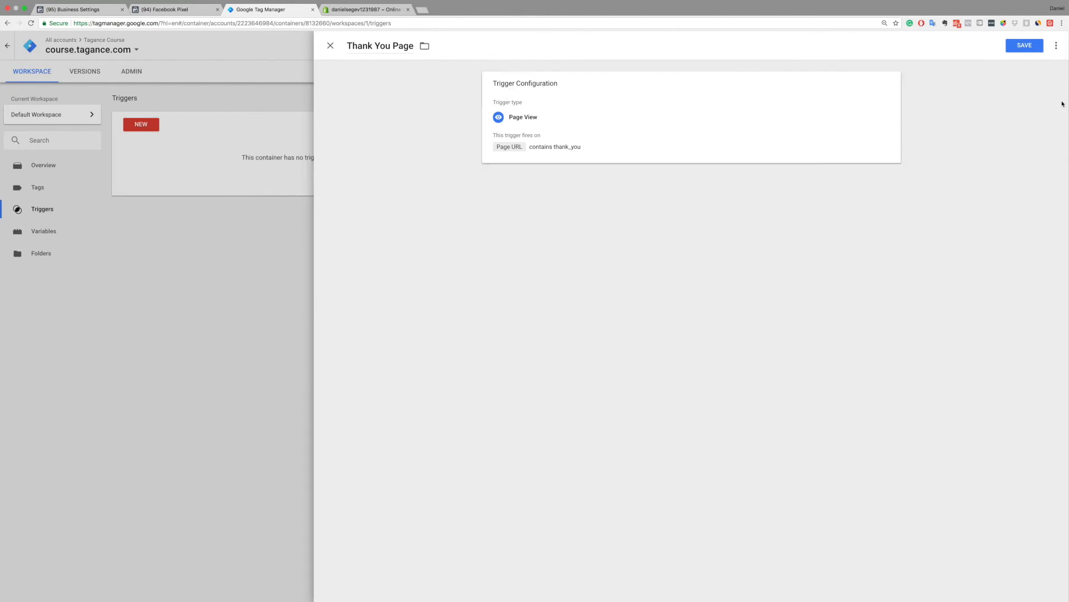
Save the Thank You Page trigger and create a Custom HTML tag named Facebook - Complete Registration Event.
{"action": "left_click", "coordinate": [1032, 46]}
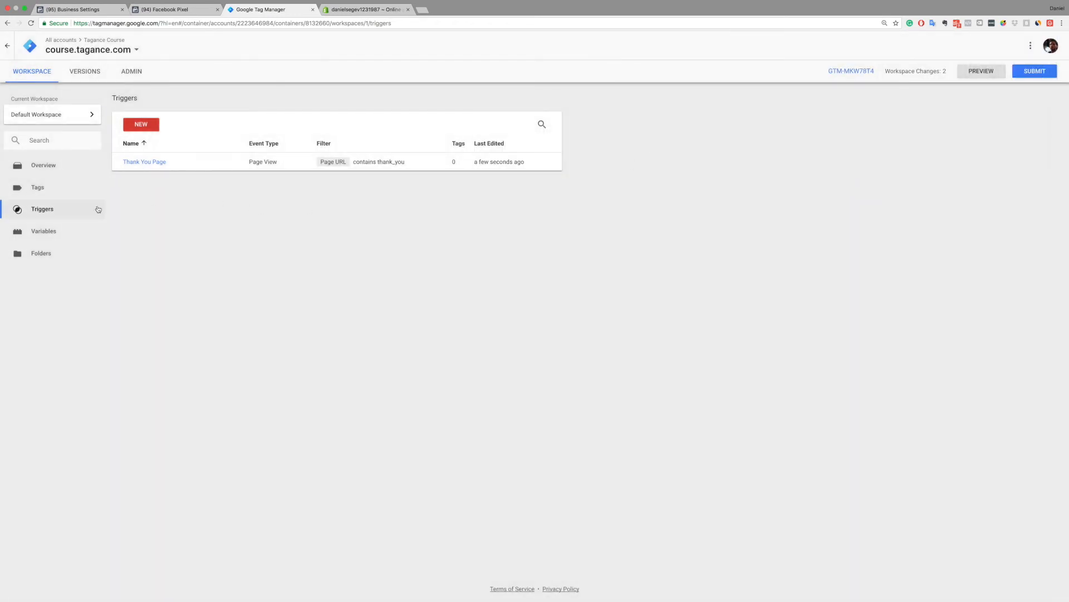
{"action": "left_click", "coordinate": [44, 193]}
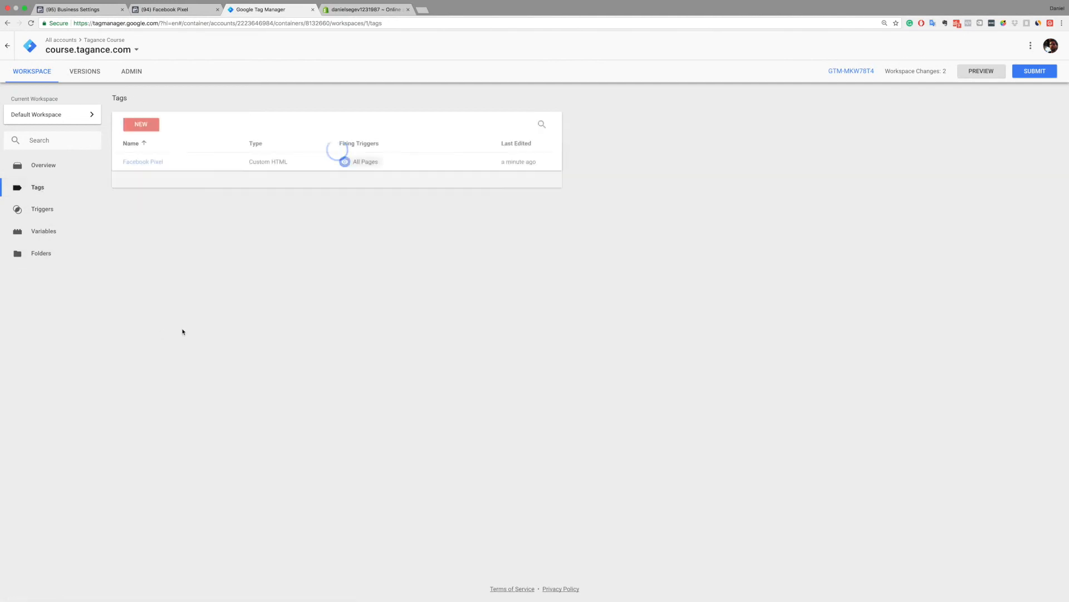
{"action": "left_click", "coordinate": [141, 124]}
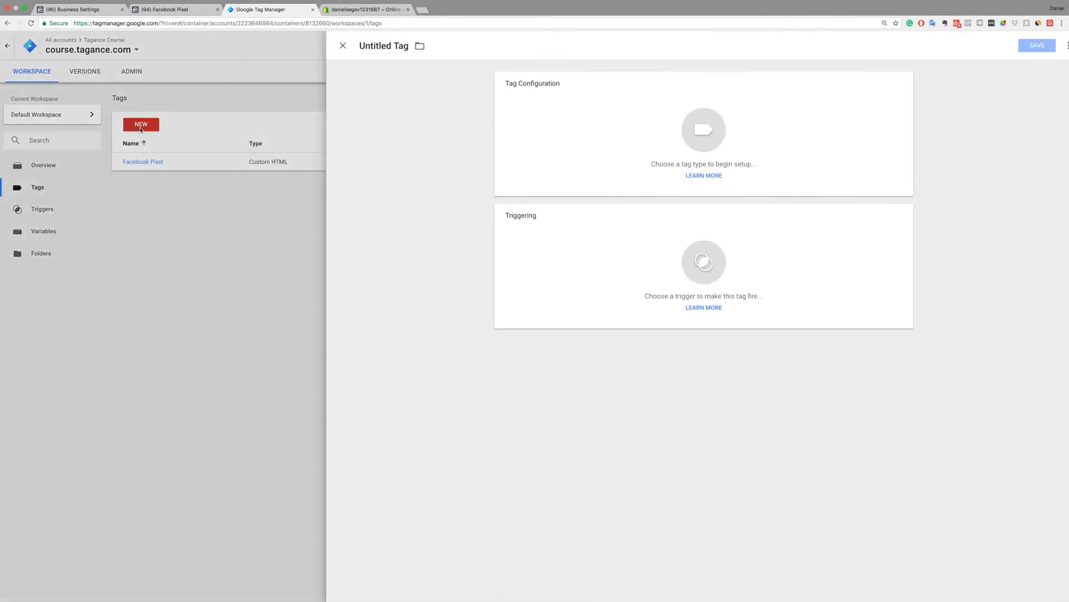
{"action": "left_click", "coordinate": [372, 44]}
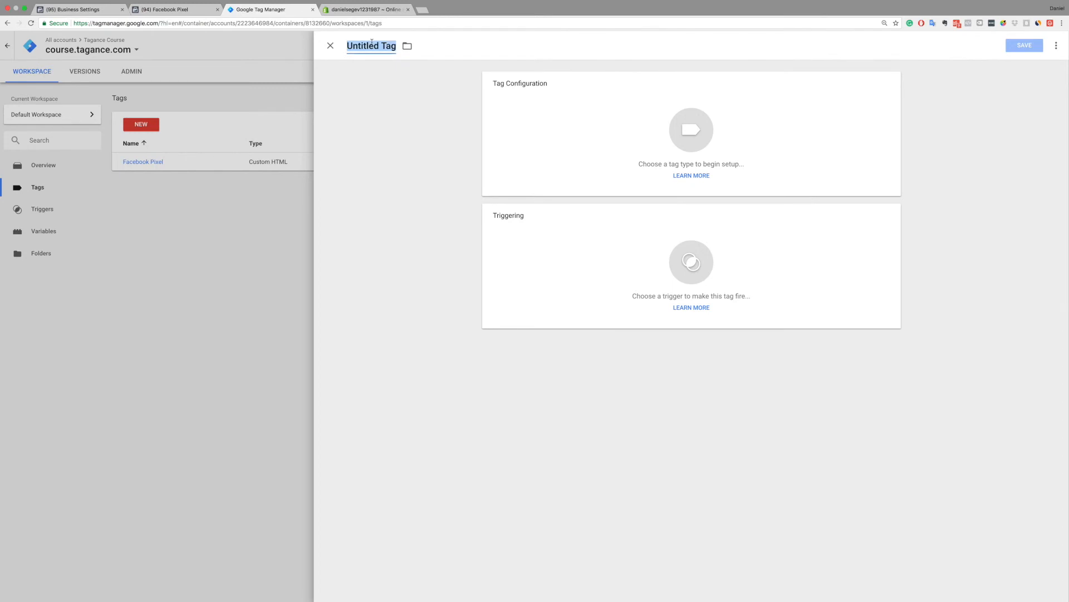
{"action": "type", "text": "Faceboo"}
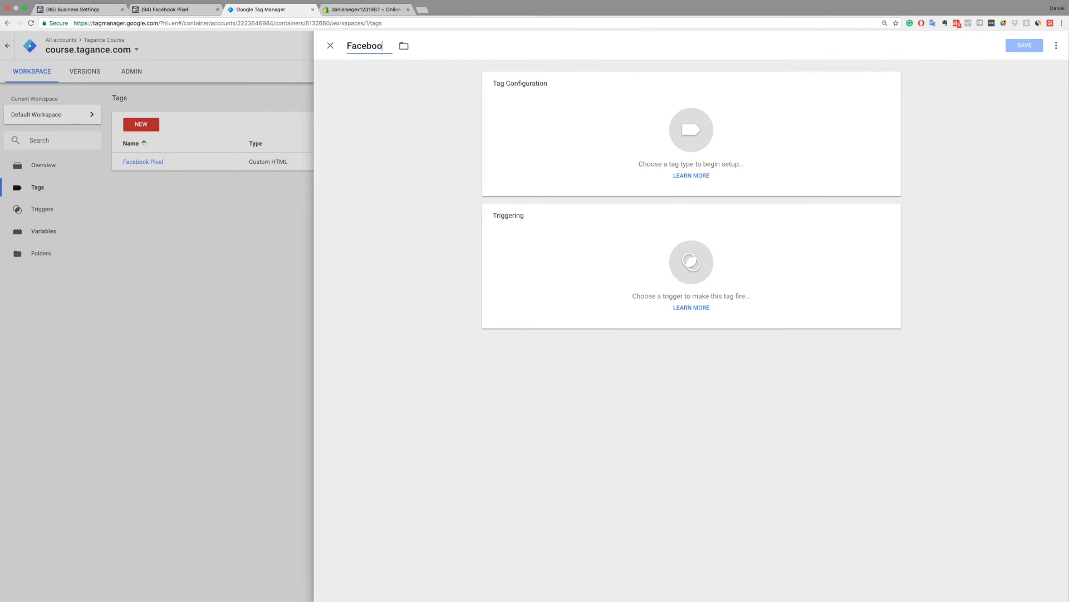
{"action": "type", "text": "k - Complete Registration"}
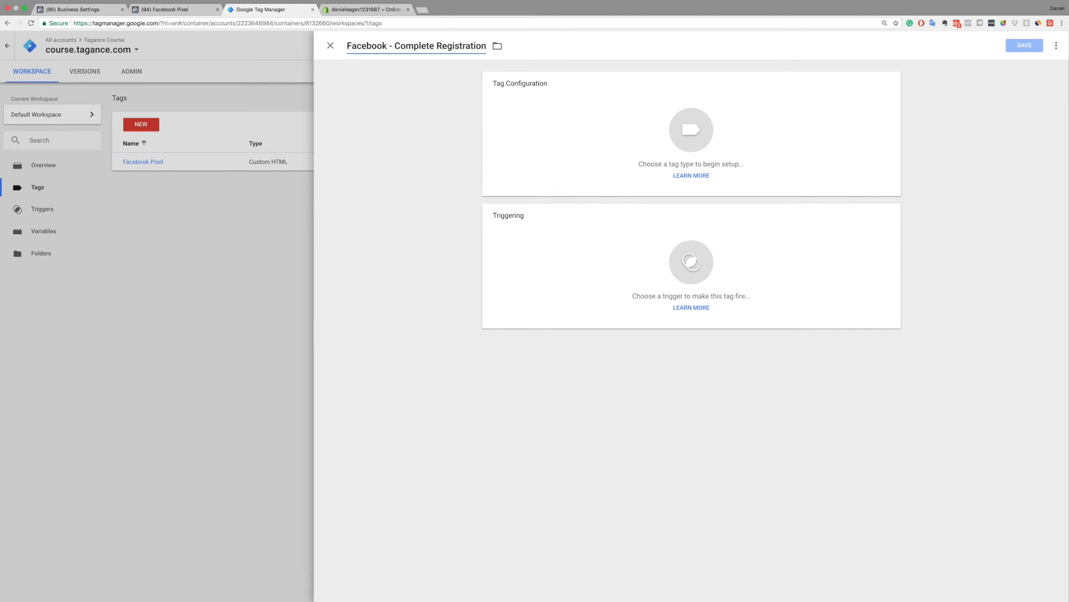
{"action": "type", "text": " Event"}
{"action": "left_click", "coordinate": [502, 120]}
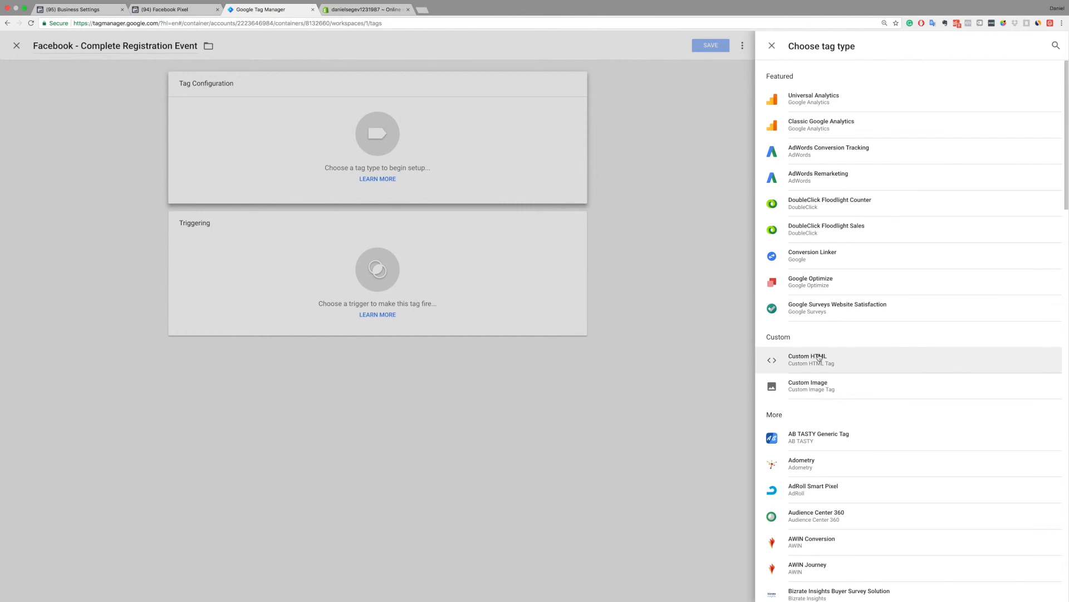
{"action": "left_click", "coordinate": [819, 358]}
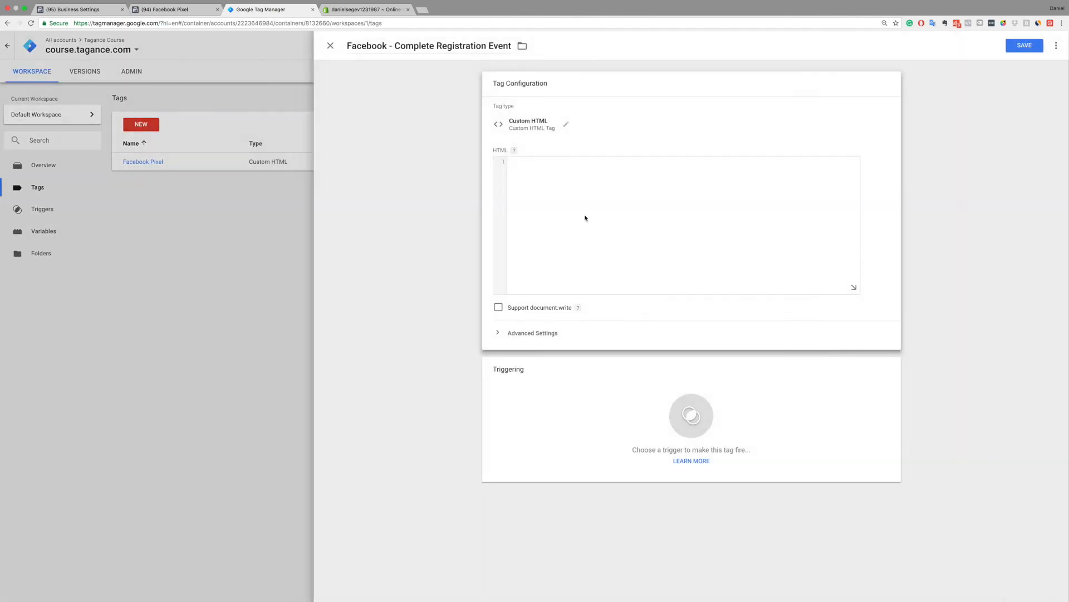
In Facebook Events Manager, continue the pixel setup to event tracking, enable Complete Registration and copy its page-load event code.
{"action": "left_click", "coordinate": [165, 9]}
{"action": "left_click", "coordinate": [612, 346]}
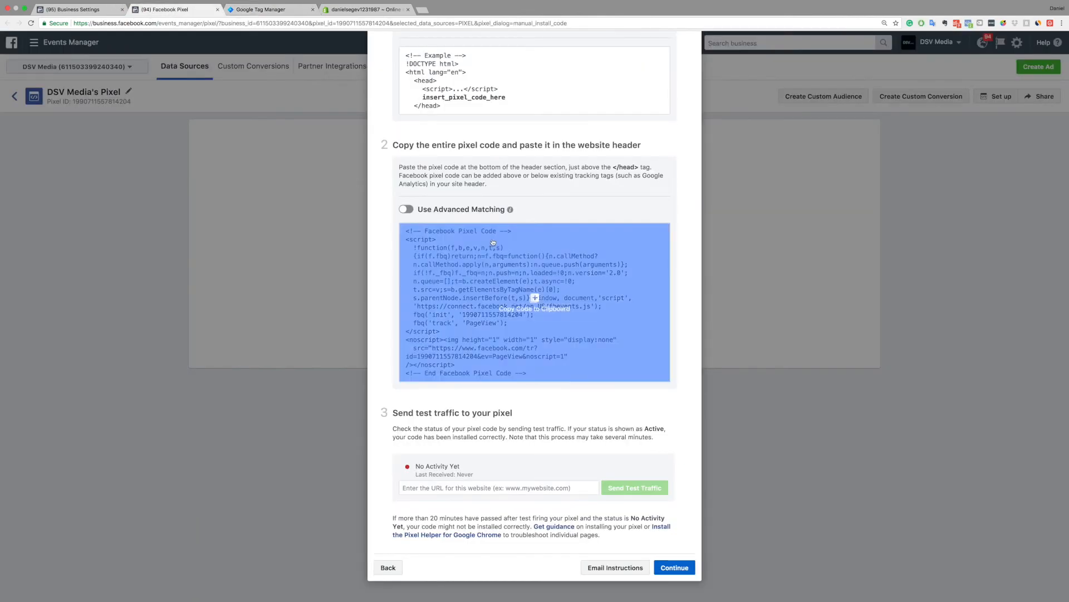
{"action": "left_click", "coordinate": [677, 568]}
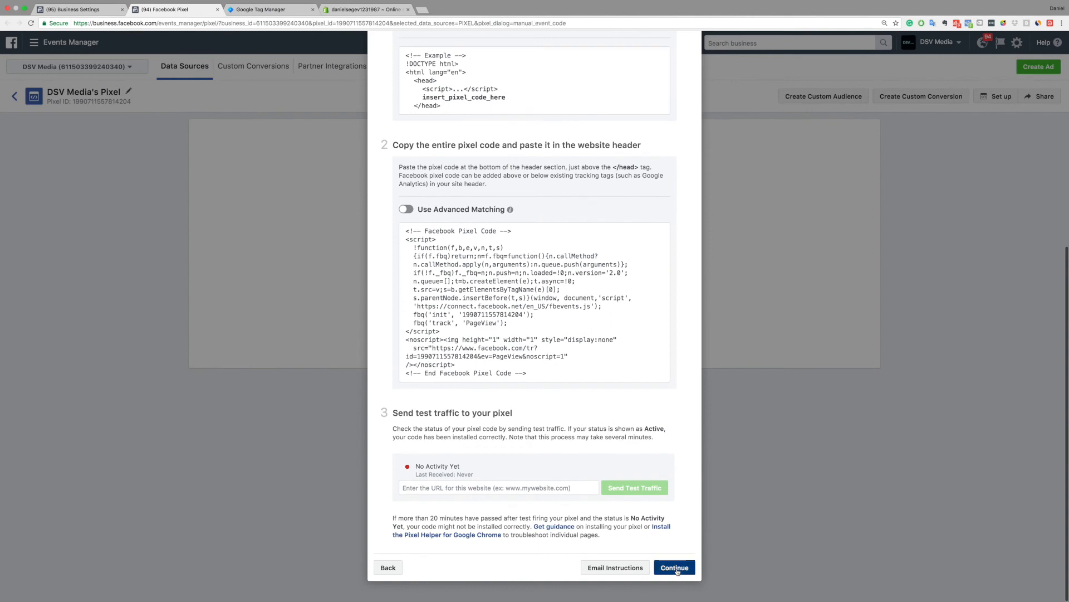
{"action": "left_click", "coordinate": [447, 326]}
{"action": "scroll", "coordinate": [469, 251], "scroll_direction": "down", "scroll_amount": 3}
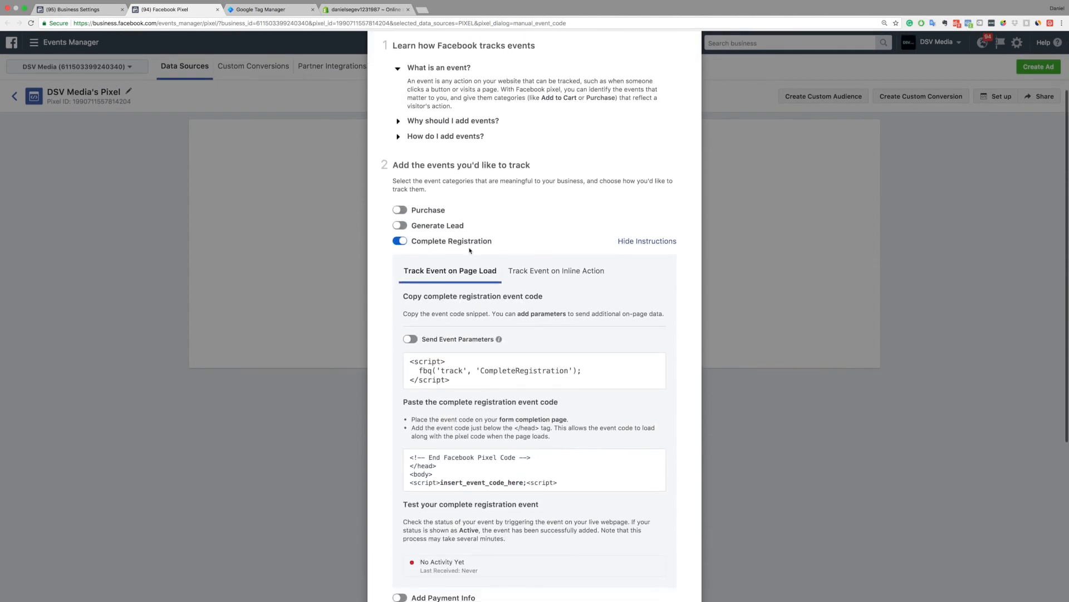
{"action": "scroll", "coordinate": [515, 340], "scroll_direction": "down", "scroll_amount": 2}
{"action": "left_click", "coordinate": [515, 334]}
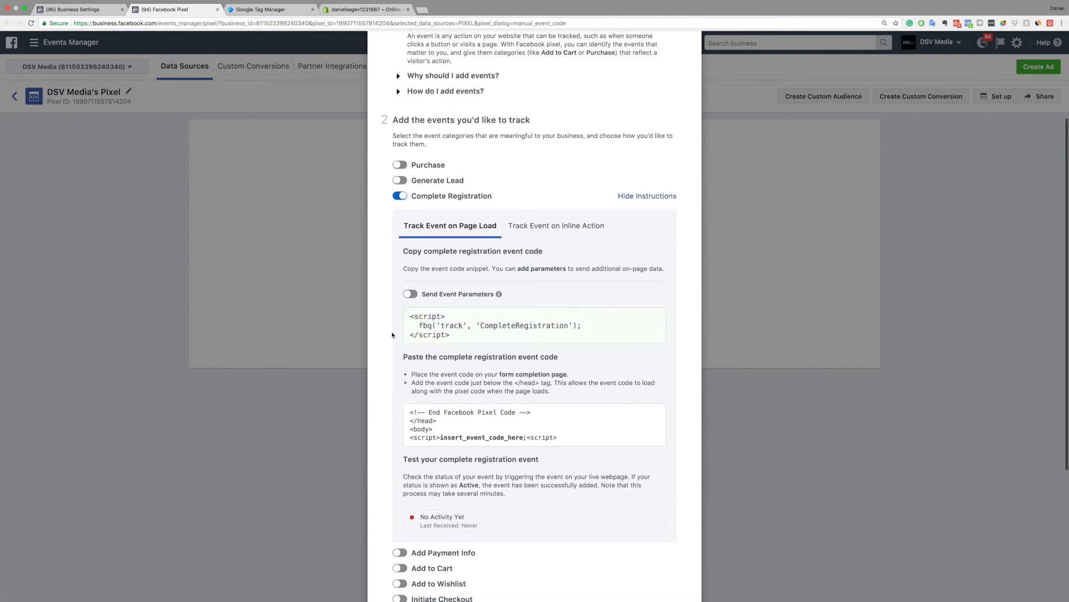
{"action": "scroll", "coordinate": [393, 336], "scroll_direction": "down", "scroll_amount": 1}
Back in Google Tag Manager, paste the CompleteRegistration event code into the new tag's HTML.
{"action": "left_click", "coordinate": [294, 10]}
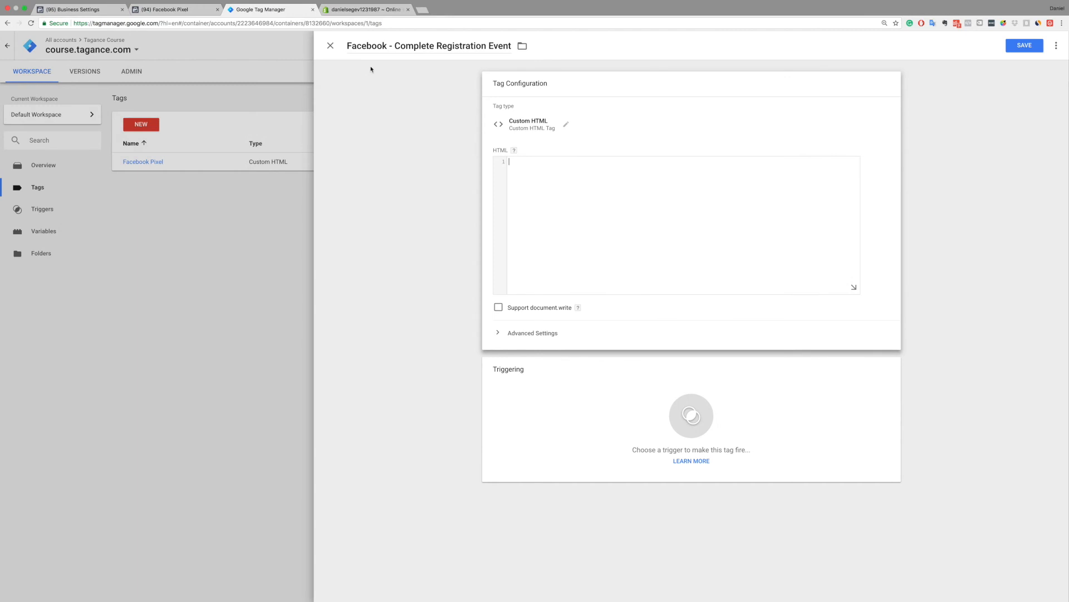
{"action": "left_click", "coordinate": [548, 202]}
{"action": "key", "text": "super+v"}
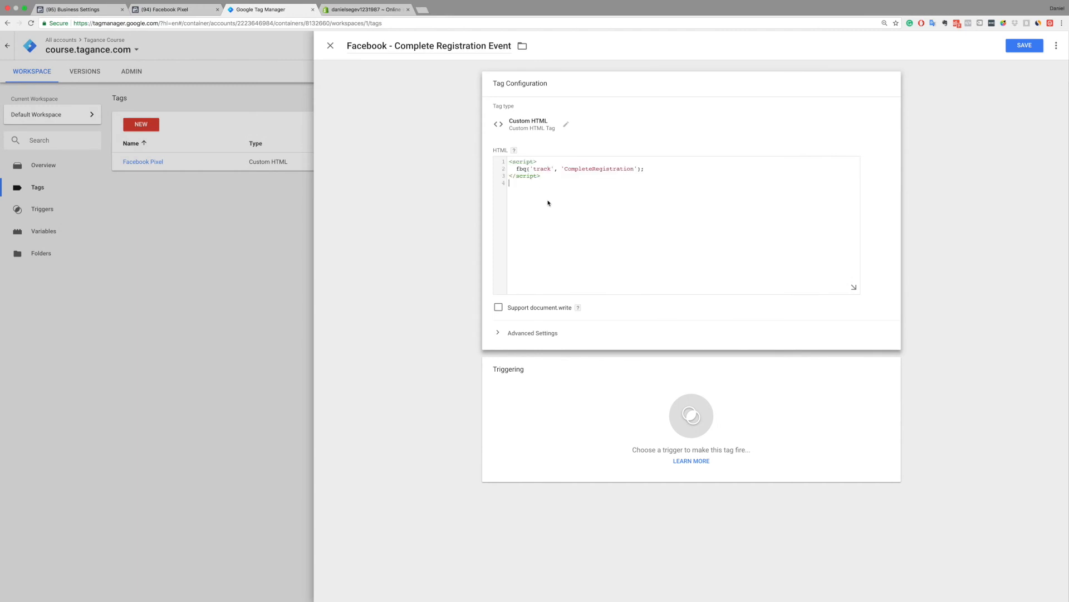
{"action": "left_click", "coordinate": [432, 215]}
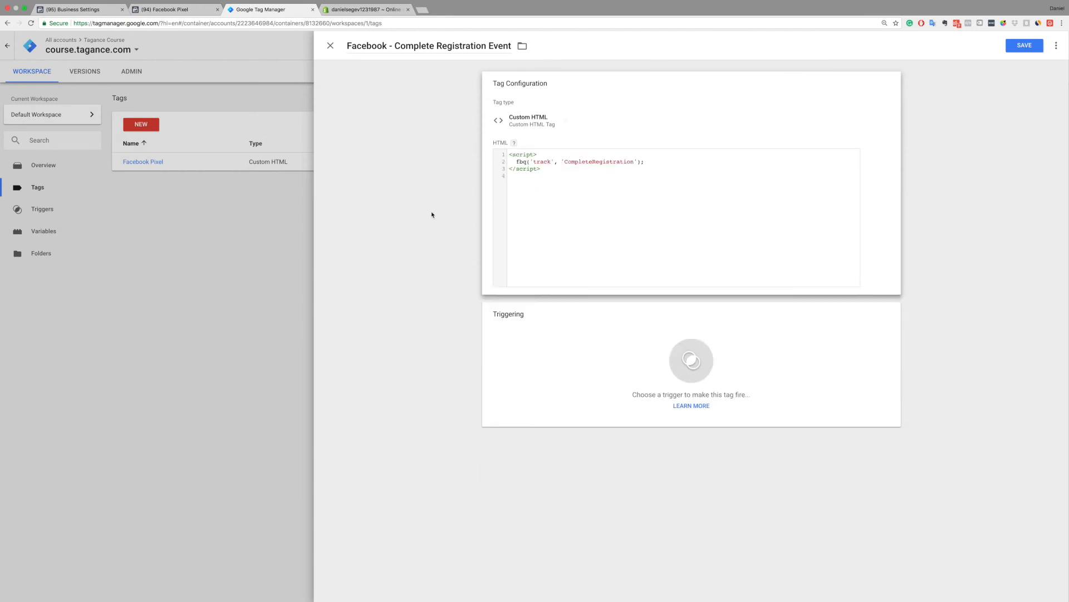
Assign the Thank You Page trigger to the Complete Registration tag and save the tag.
{"action": "left_click", "coordinate": [555, 350]}
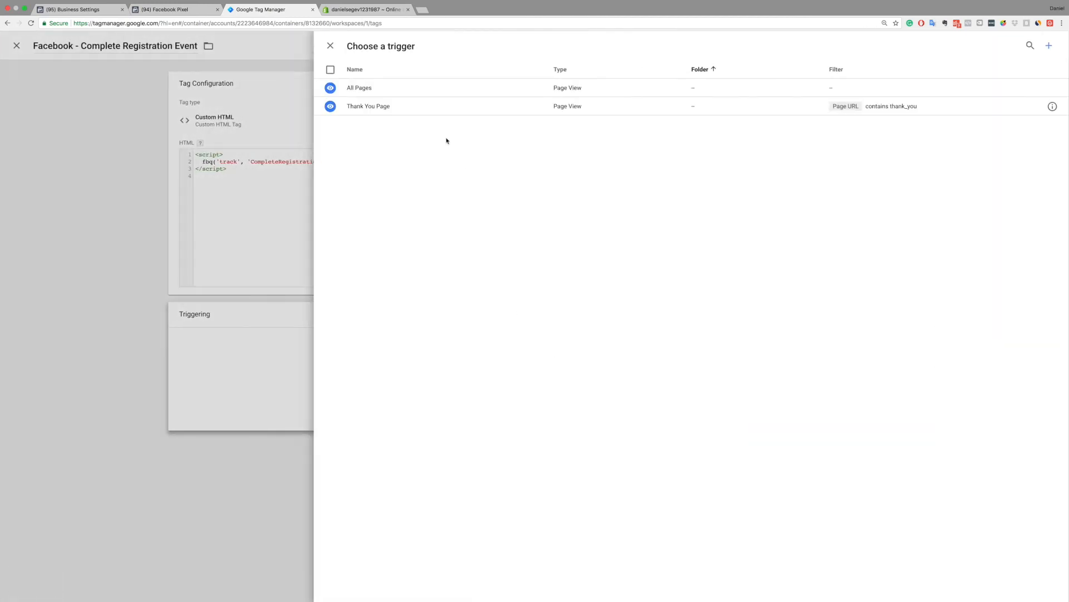
{"action": "left_click", "coordinate": [401, 112]}
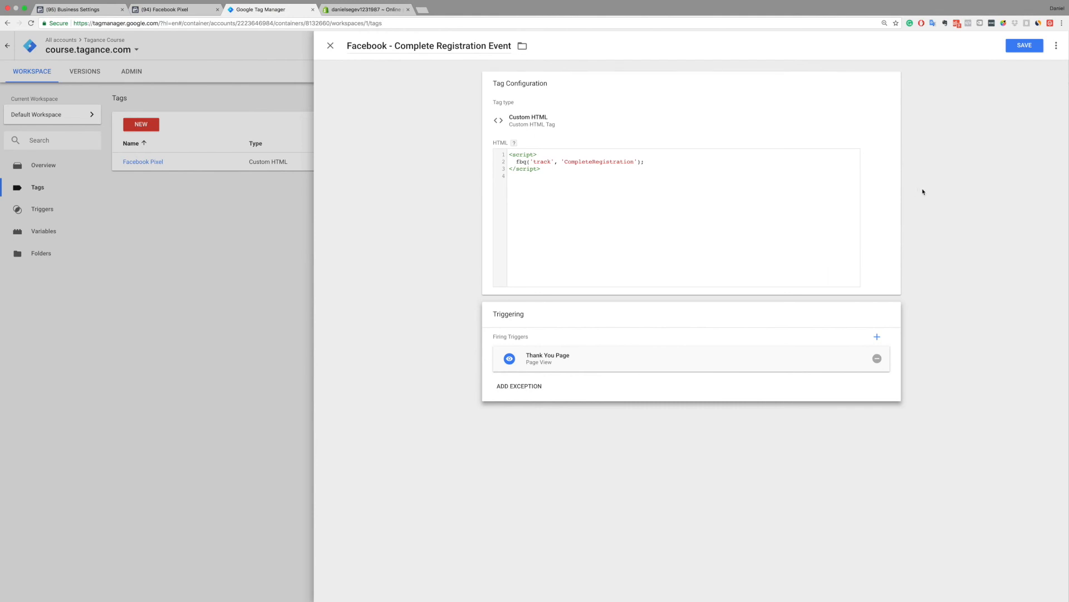
{"action": "left_click", "coordinate": [1025, 45]}
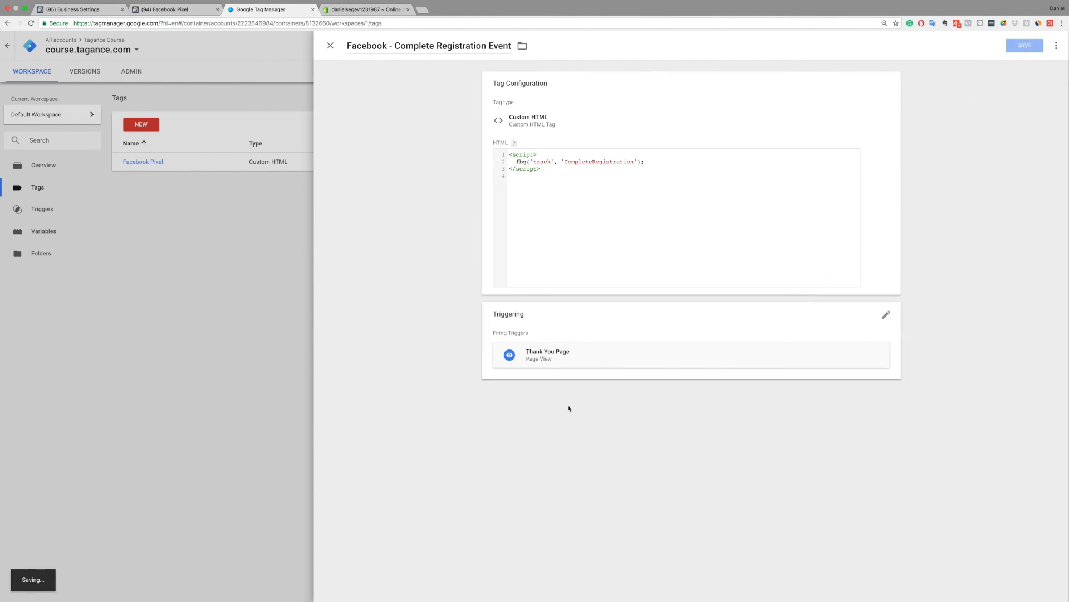